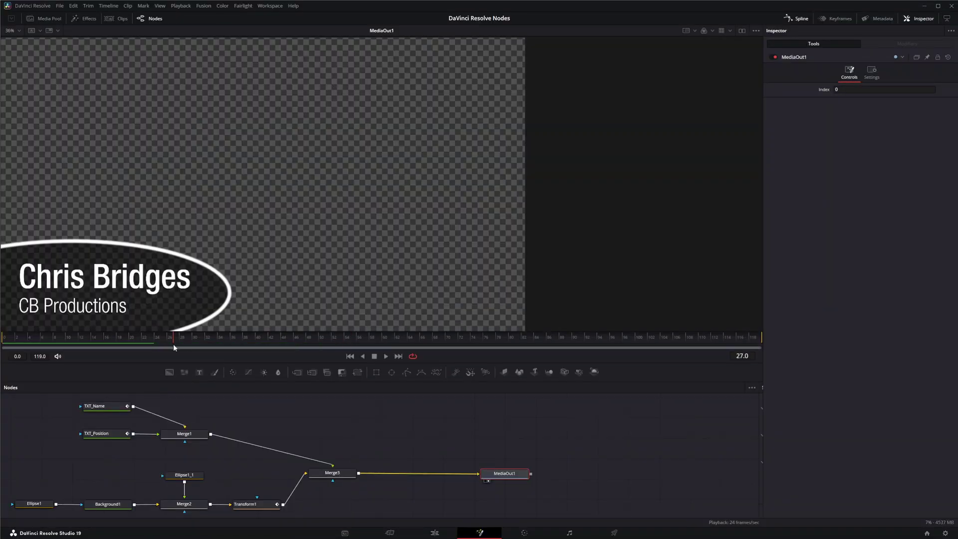
- Review the TXT_Name and TXT_Position nodes while scrubbing the name slide-in animation
{"action": "mouse_move", "coordinate": [298, 341]}
{"action": "left_mouse_down"}
{"action": "mouse_move", "coordinate": [72, 342]}
{"action": "mouse_move", "coordinate": [247, 338]}
{"action": "left_mouse_up"}
{"action": "left_click_drag", "start_coordinate": [55, 399], "coordinate": [120, 448]}
{"action": "left_click_drag", "start_coordinate": [34, 467], "coordinate": [270, 512]}
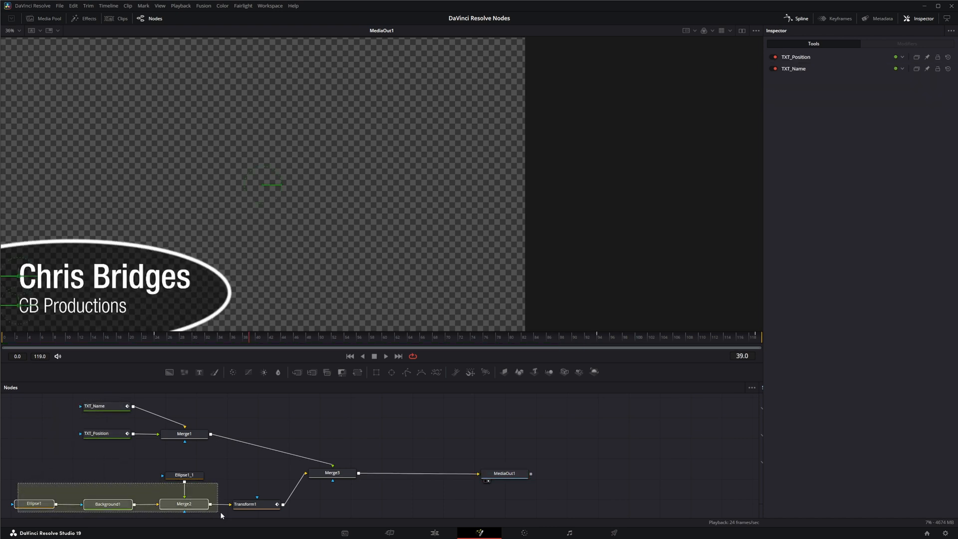
{"action": "left_click_drag", "start_coordinate": [295, 247], "coordinate": [359, 231]}
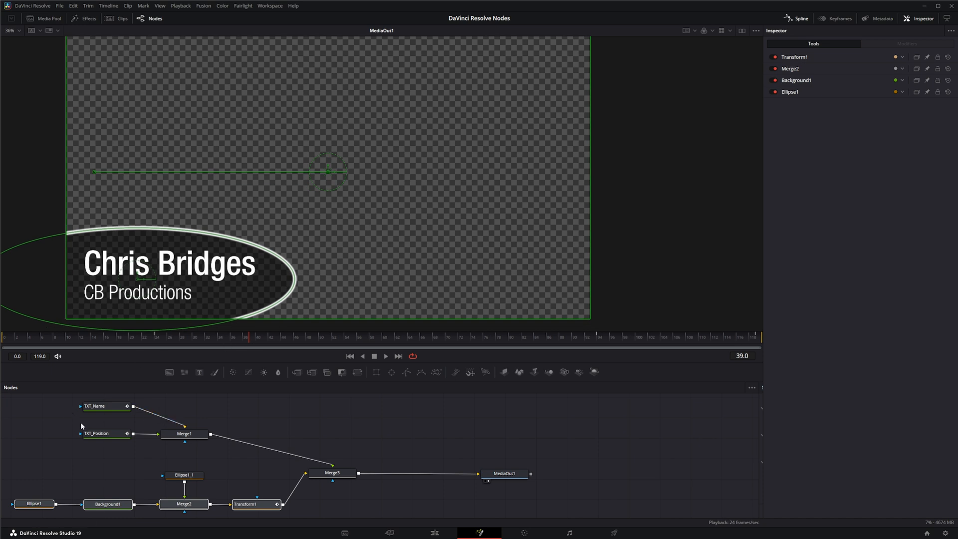
{"action": "left_click", "coordinate": [103, 407]}
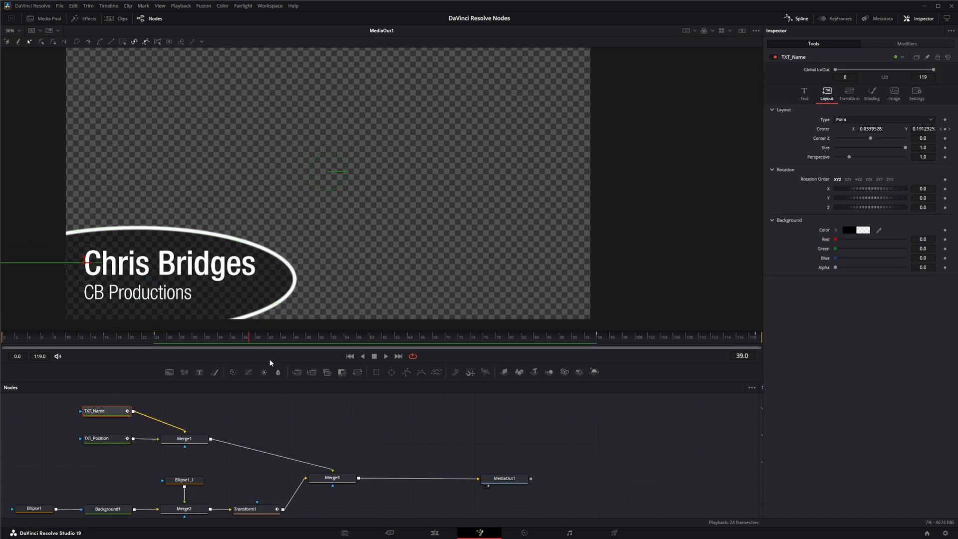
{"action": "mouse_move", "coordinate": [188, 338]}
{"action": "left_mouse_down"}
{"action": "mouse_move", "coordinate": [44, 338]}
{"action": "mouse_move", "coordinate": [109, 338]}
{"action": "mouse_move", "coordinate": [94, 338]}
{"action": "left_mouse_up"}
{"action": "left_click_drag", "start_coordinate": [30, 259], "coordinate": [80, 241]}
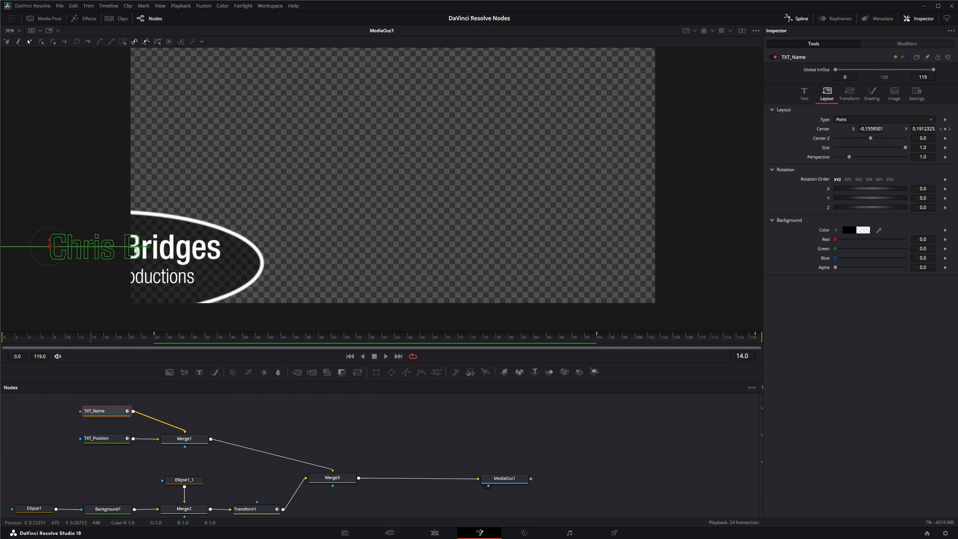
{"action": "left_click", "coordinate": [104, 437]}
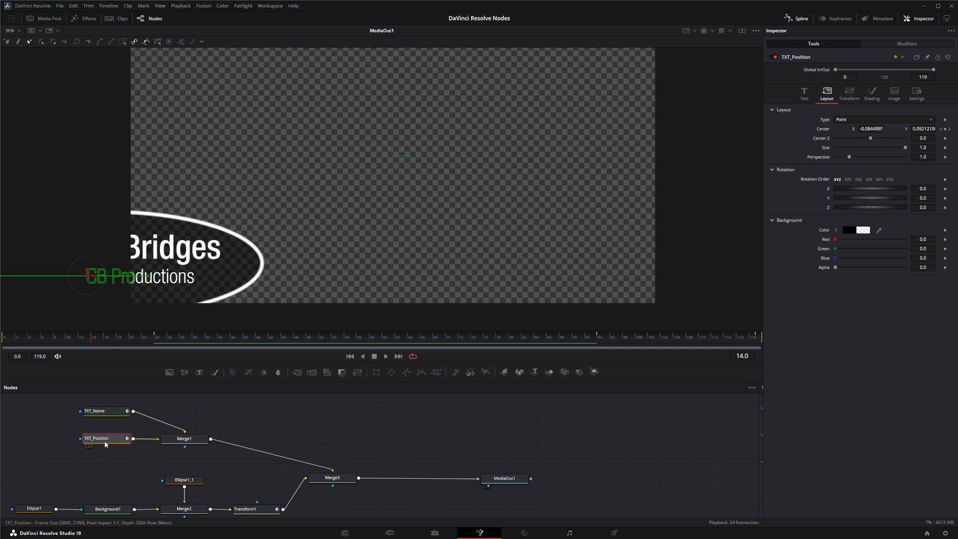
{"action": "mouse_move", "coordinate": [89, 338]}
{"action": "left_mouse_down"}
{"action": "mouse_move", "coordinate": [64, 337]}
{"action": "mouse_move", "coordinate": [126, 335]}
{"action": "left_mouse_up"}
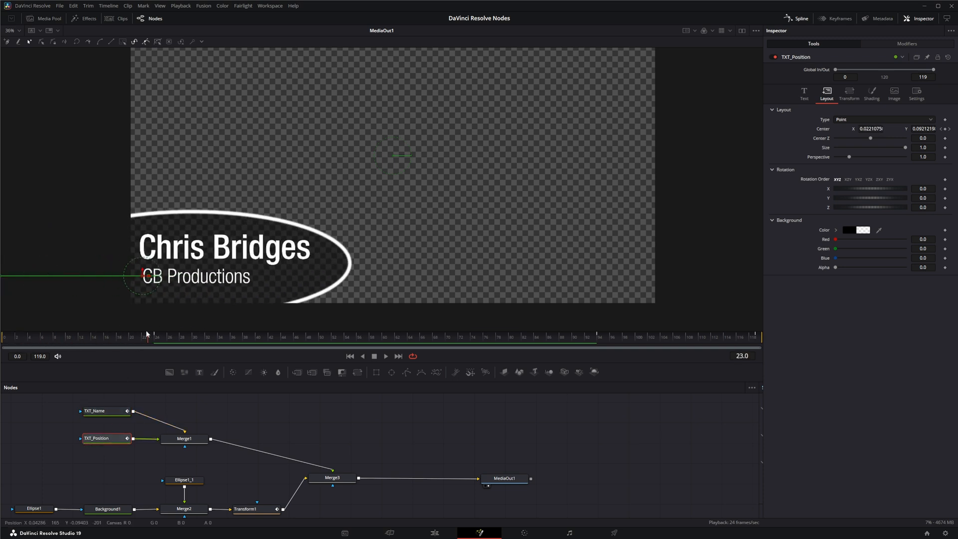
- Review the shape nodes, Transform1 and Merge3 while scrubbing the title's in and out animation
{"action": "left_click_drag", "start_coordinate": [10, 483], "coordinate": [273, 516]}
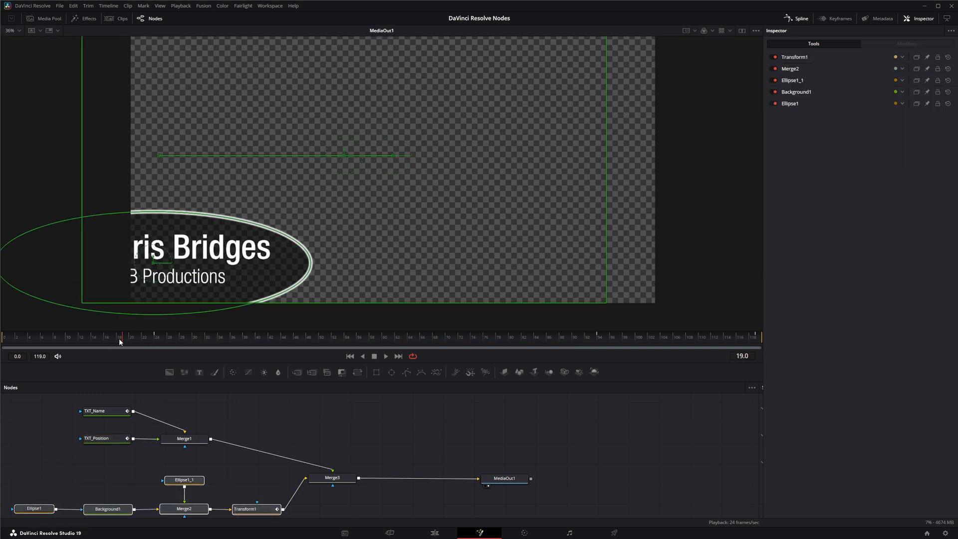
{"action": "left_click_drag", "start_coordinate": [125, 339], "coordinate": [141, 343]}
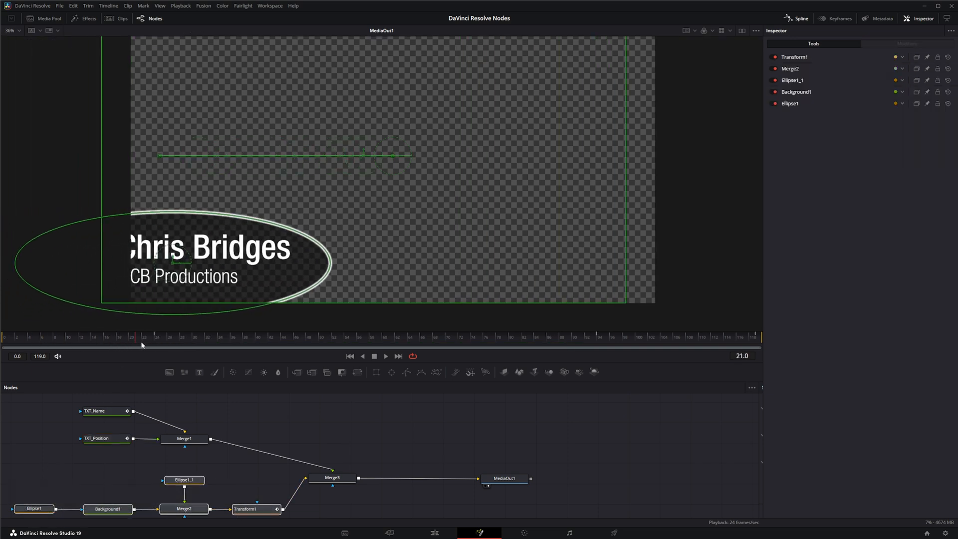
{"action": "left_click", "coordinate": [253, 509]}
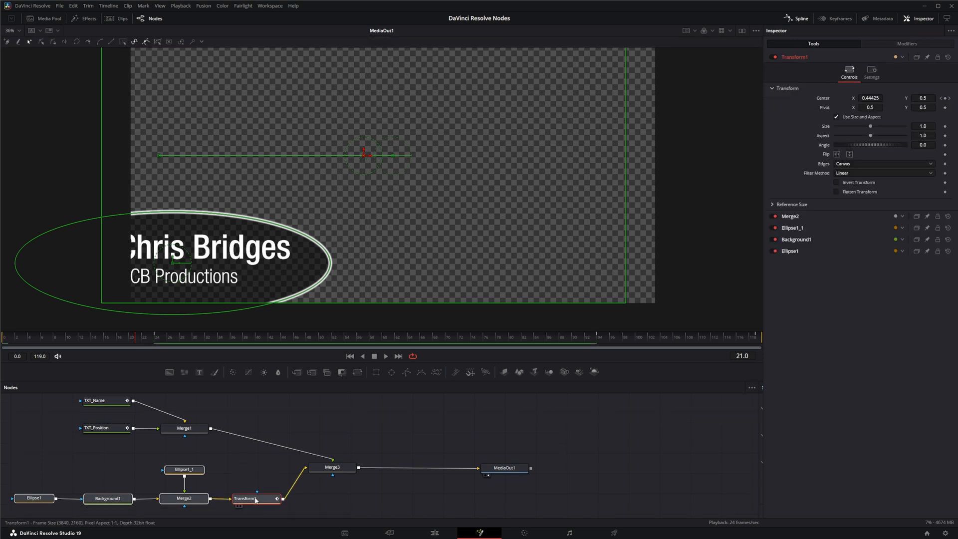
{"action": "left_click", "coordinate": [106, 400]}
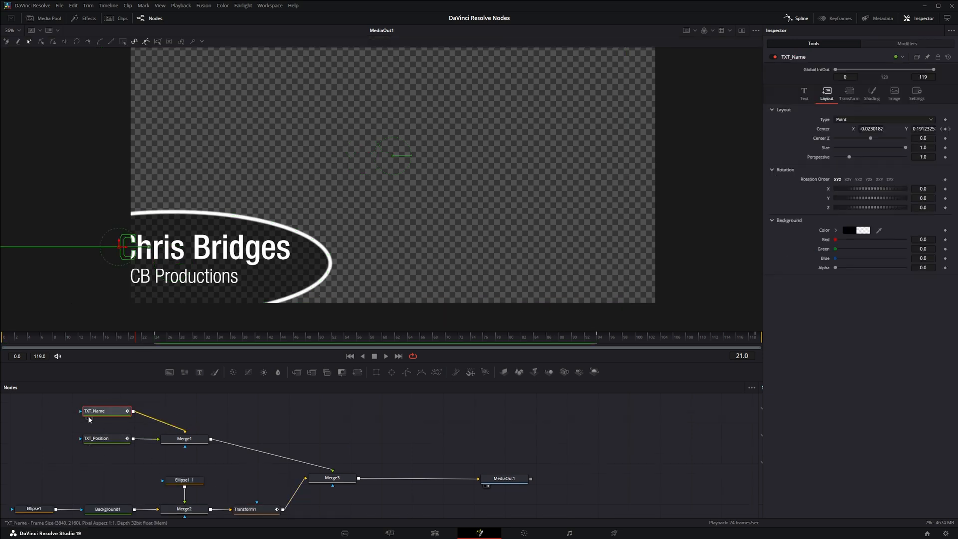
{"action": "left_click", "coordinate": [104, 439]}
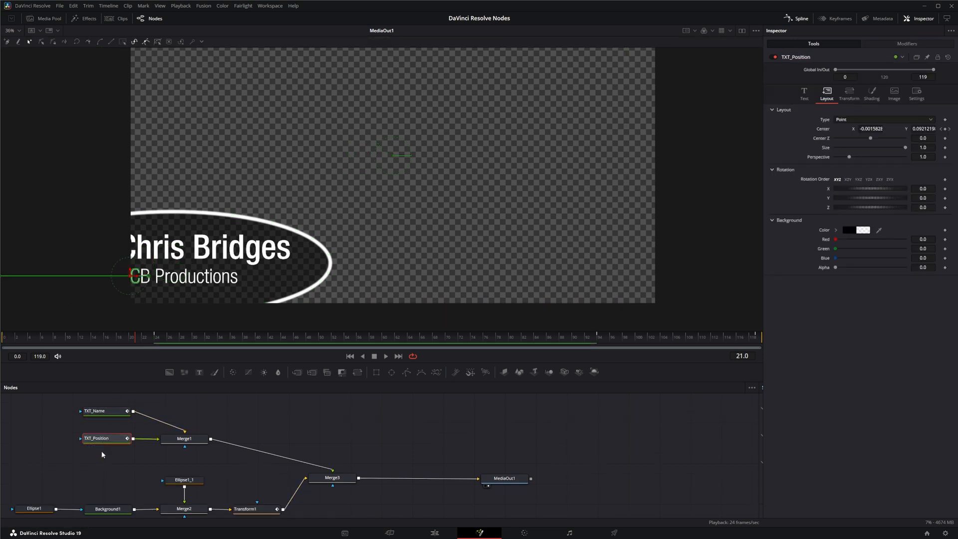
{"action": "left_click", "coordinate": [256, 510]}
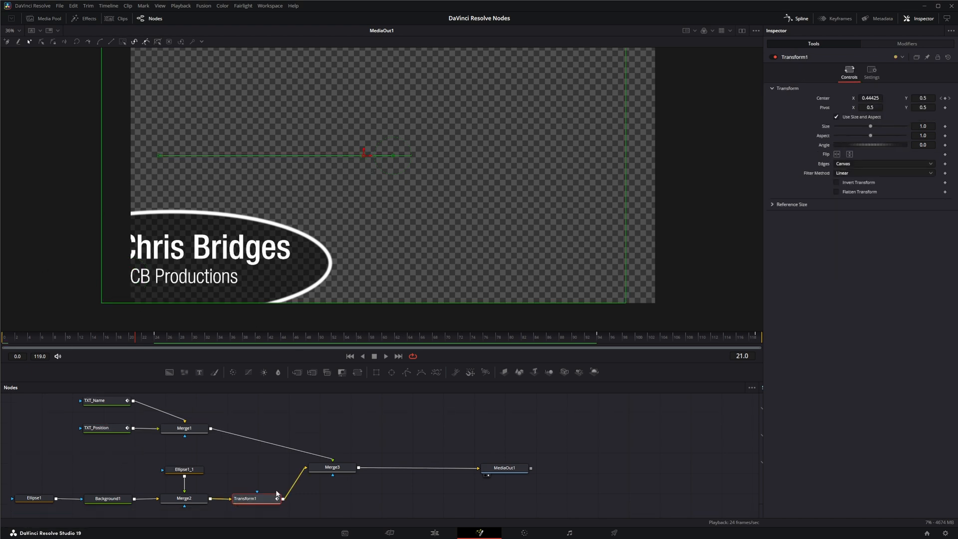
{"action": "left_click", "coordinate": [332, 467]}
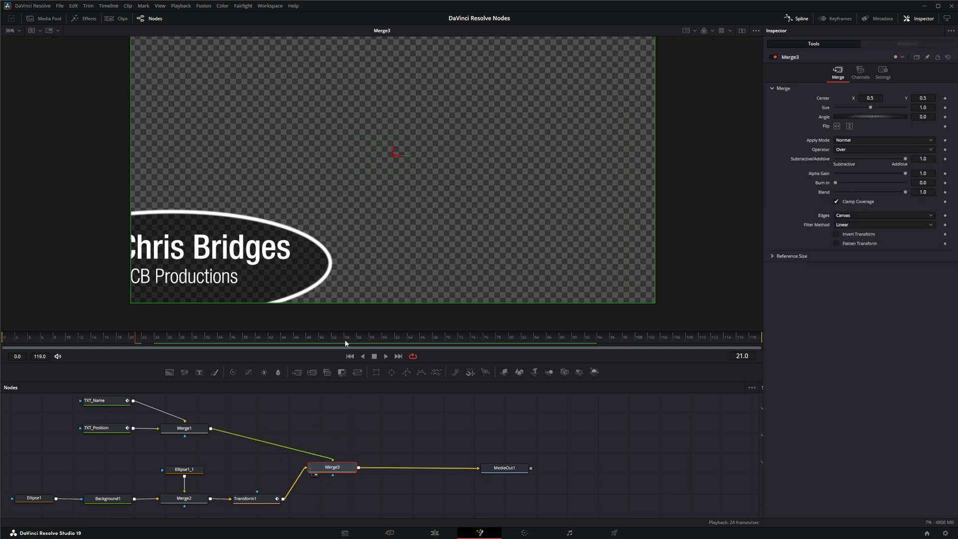
{"action": "mouse_move", "coordinate": [137, 338]}
{"action": "left_mouse_down"}
{"action": "mouse_move", "coordinate": [16, 343]}
{"action": "mouse_move", "coordinate": [278, 340]}
{"action": "left_mouse_up"}
{"action": "mouse_move", "coordinate": [560, 344]}
{"action": "left_mouse_down"}
{"action": "mouse_move", "coordinate": [717, 345]}
{"action": "mouse_move", "coordinate": [402, 345]}
{"action": "left_mouse_up"}
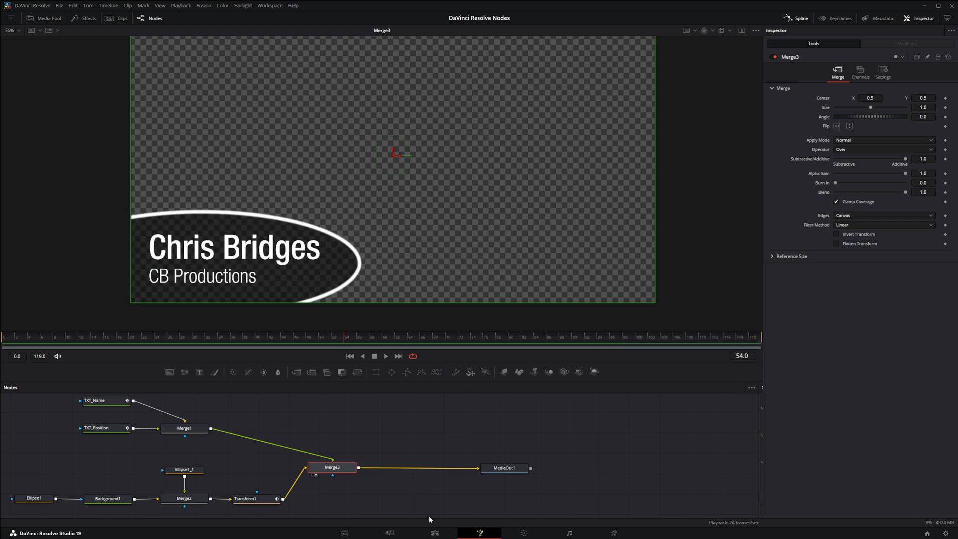
- On the Edit page, place the woman-reading footage on Video 1 beneath the title clip
{"action": "left_click", "coordinate": [434, 532]}
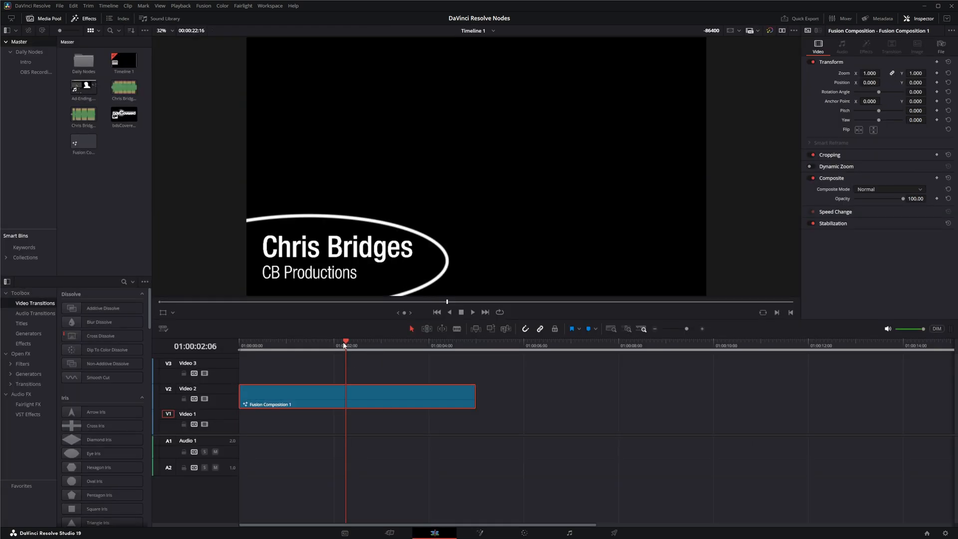
{"action": "mouse_move", "coordinate": [345, 344]}
{"action": "left_mouse_down"}
{"action": "mouse_move", "coordinate": [464, 345]}
{"action": "mouse_move", "coordinate": [317, 346]}
{"action": "left_mouse_up"}
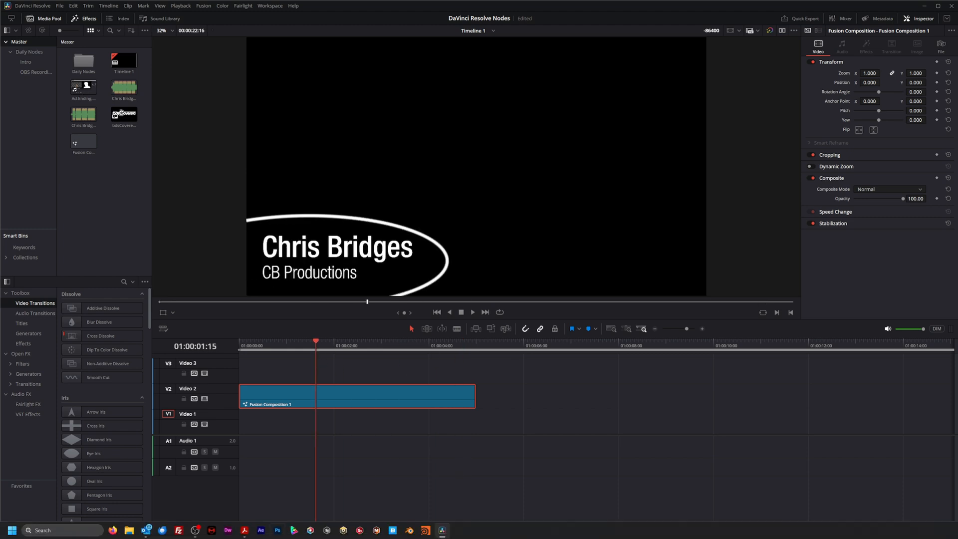
{"action": "mouse_move", "coordinate": [129, 531]}
{"action": "left_click_drag", "start_coordinate": [359, 456], "coordinate": [247, 420]}
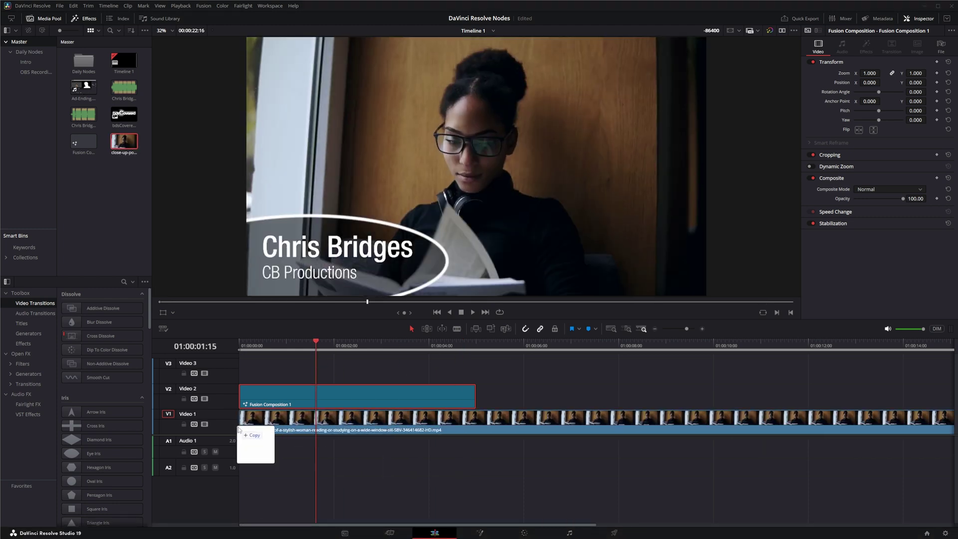
{"action": "left_click", "coordinate": [373, 423]}
{"action": "mouse_move", "coordinate": [316, 344]}
{"action": "left_mouse_down"}
{"action": "mouse_move", "coordinate": [463, 361]}
{"action": "mouse_move", "coordinate": [243, 366]}
{"action": "mouse_move", "coordinate": [459, 370]}
{"action": "mouse_move", "coordinate": [345, 377]}
{"action": "left_mouse_up"}
- Play and scrub the footage, fit it to the timeline view, and select Fusion Composition 1
{"action": "key", "text": "space"}
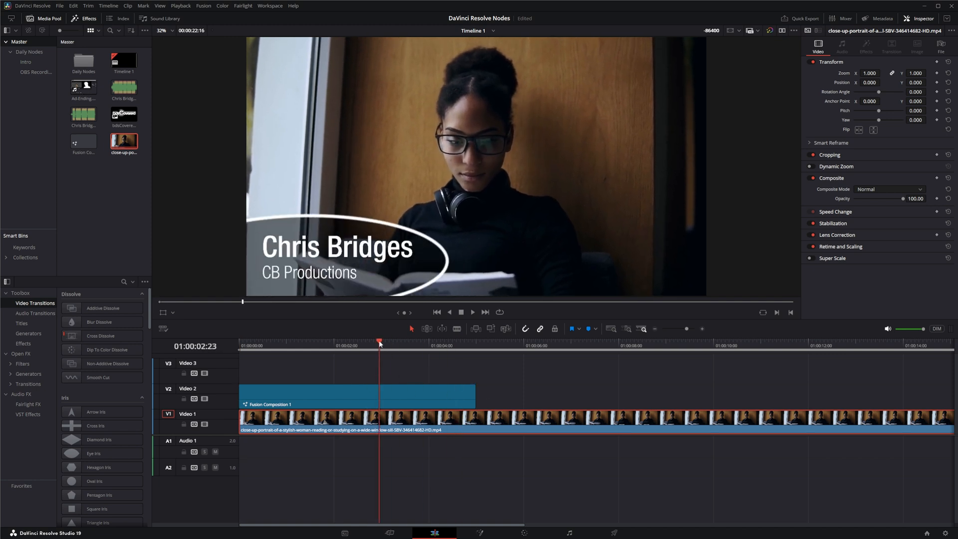
{"action": "mouse_move", "coordinate": [379, 342]}
{"action": "left_mouse_down"}
{"action": "mouse_move", "coordinate": [859, 375]}
{"action": "mouse_move", "coordinate": [572, 367]}
{"action": "mouse_move", "coordinate": [668, 362]}
{"action": "mouse_move", "coordinate": [644, 355]}
{"action": "left_mouse_up"}
{"action": "left_click", "coordinate": [611, 329]}
{"action": "mouse_move", "coordinate": [509, 343]}
{"action": "left_mouse_down"}
{"action": "mouse_move", "coordinate": [893, 360]}
{"action": "mouse_move", "coordinate": [385, 367]}
{"action": "mouse_move", "coordinate": [919, 386]}
{"action": "mouse_move", "coordinate": [296, 387]}
{"action": "left_mouse_up"}
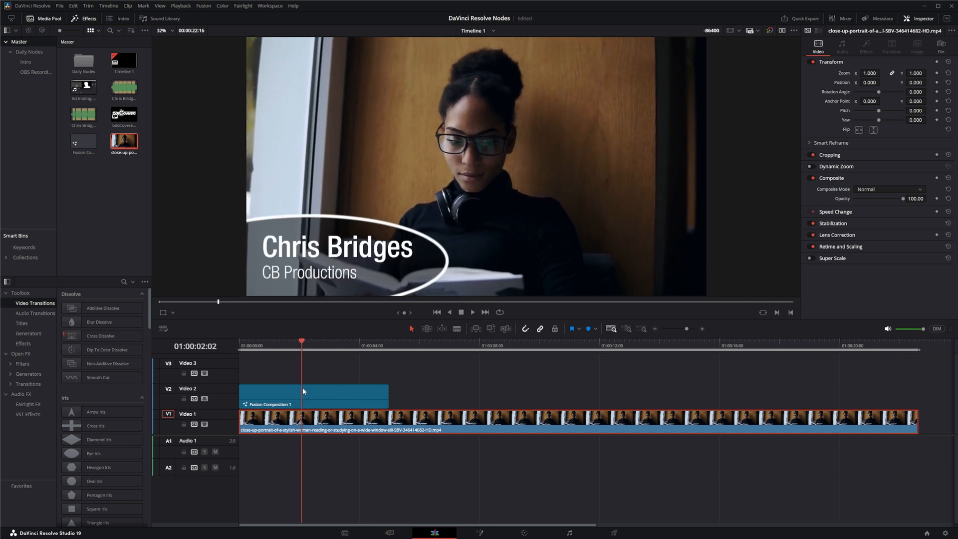
{"action": "left_click", "coordinate": [315, 396]}
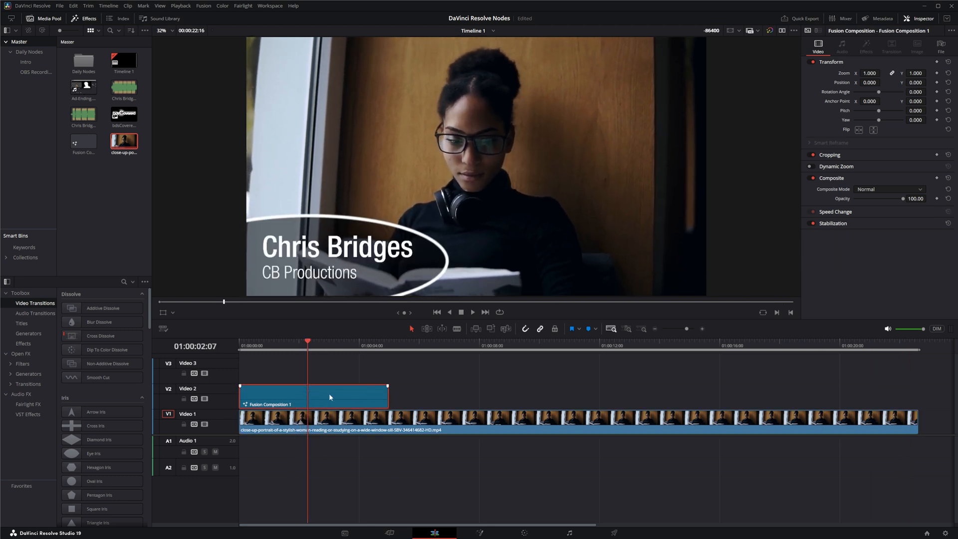
- Add a Keyframe Stretcher via the tool search and drop it between Merge3 and MediaOut1
{"action": "left_click", "coordinate": [479, 532]}
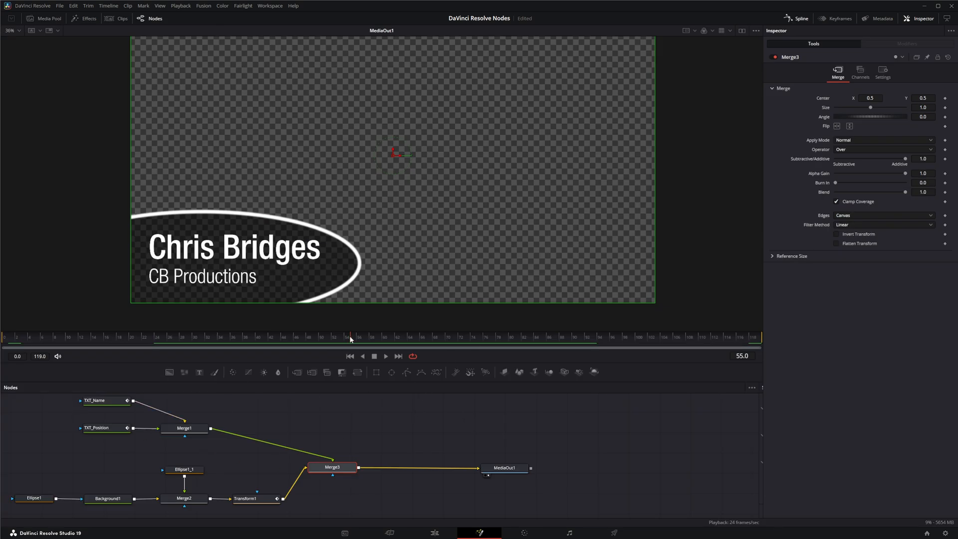
{"action": "left_click_drag", "start_coordinate": [287, 341], "coordinate": [303, 341]}
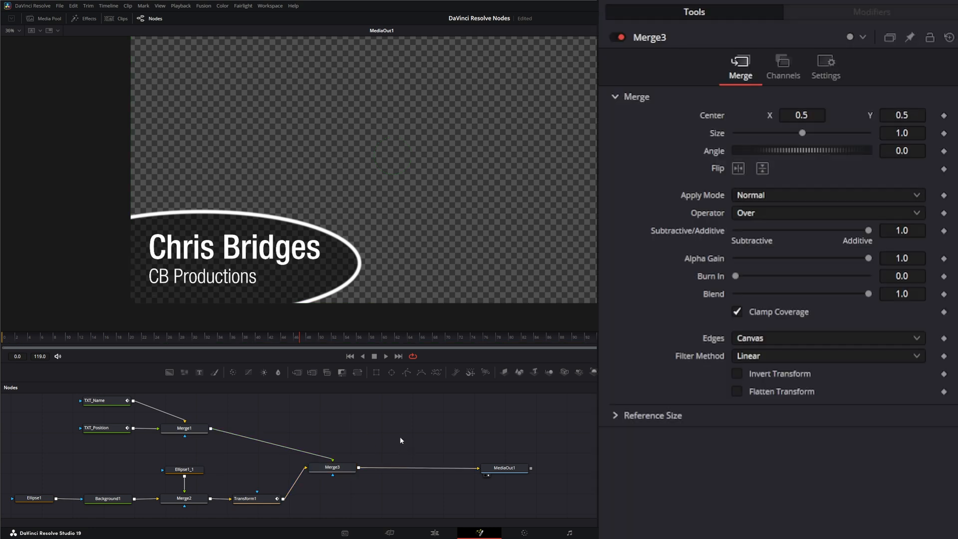
{"action": "key", "text": "shift+space"}
{"action": "type", "text": "key"}
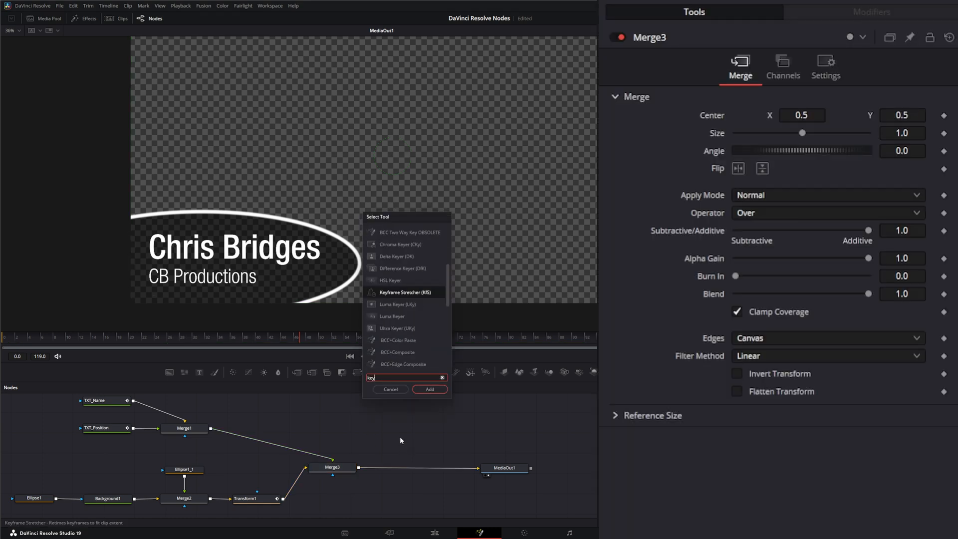
{"action": "type", "text": "fr"}
{"action": "key", "text": "Return"}
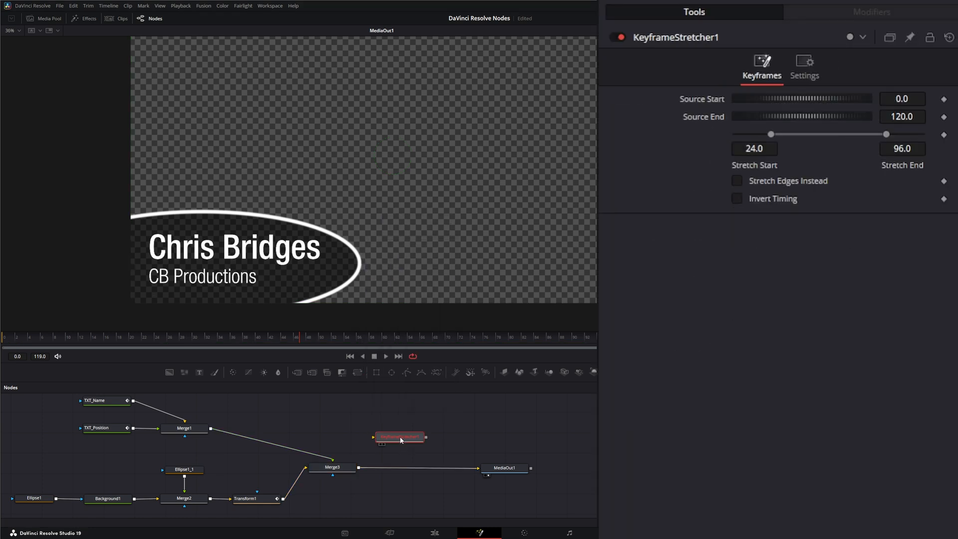
{"action": "left_click_drag", "start_coordinate": [400, 439], "coordinate": [411, 470]}
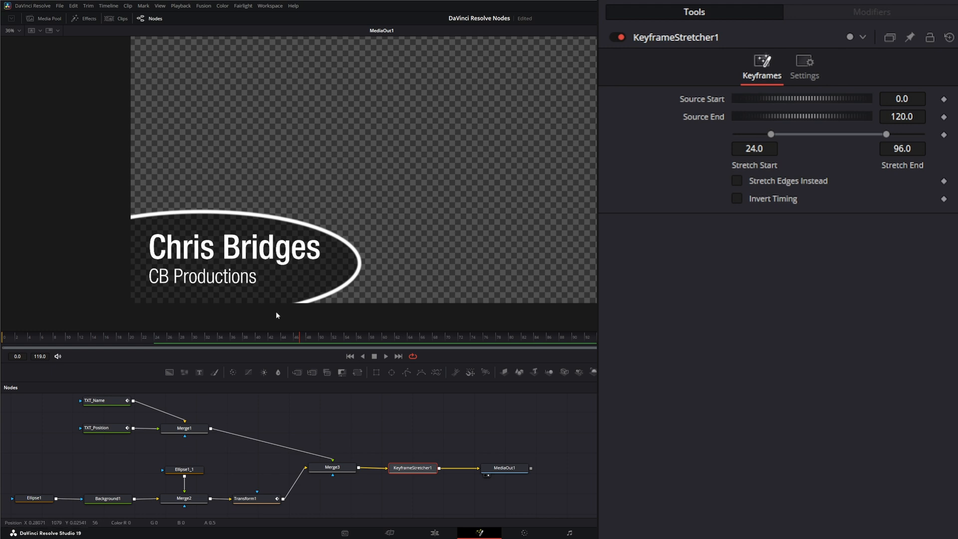
{"action": "scroll", "coordinate": [387, 260], "scroll_direction": "up", "scroll_amount": 2}
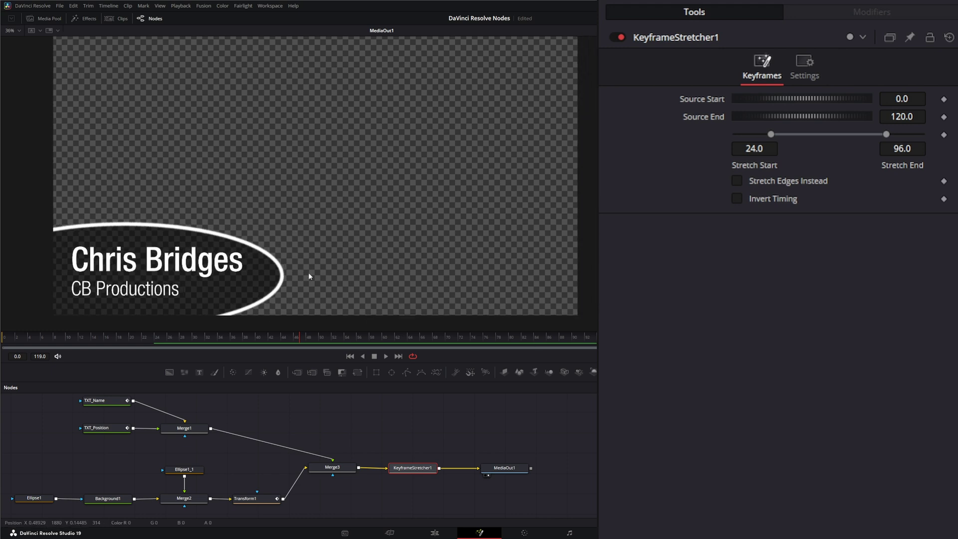
{"action": "left_click", "coordinate": [104, 401]}
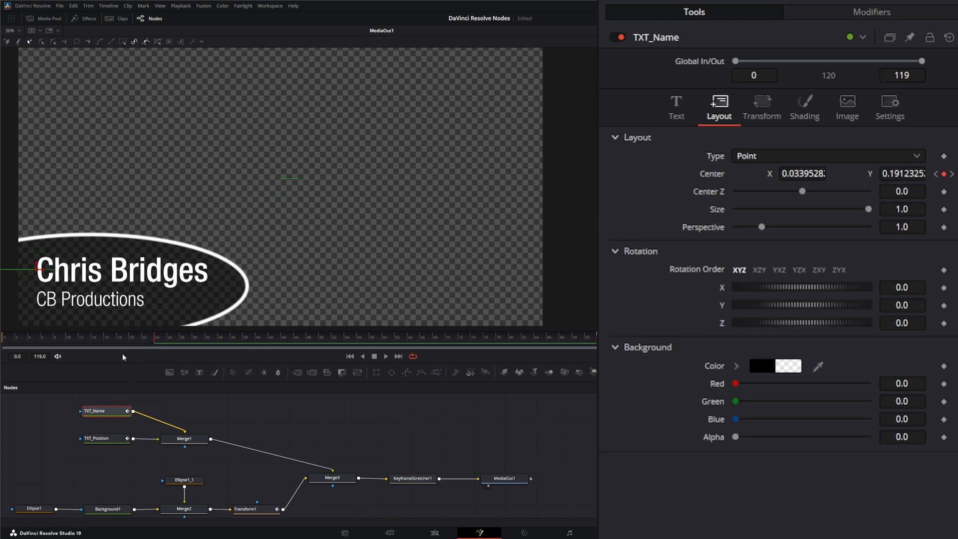
{"action": "left_click_drag", "start_coordinate": [157, 338], "coordinate": [159, 339]}
{"action": "left_click_drag", "start_coordinate": [157, 338], "coordinate": [154, 339]}
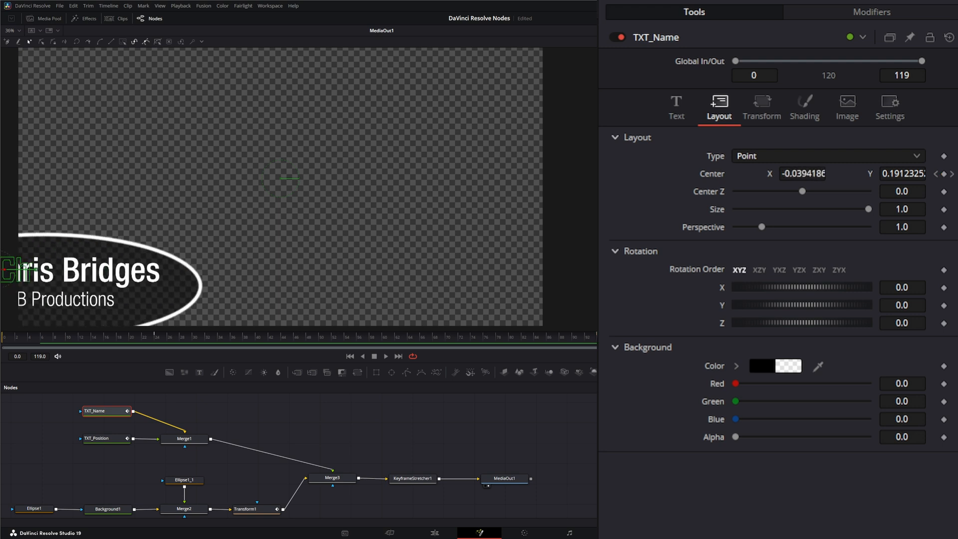
{"action": "left_click", "coordinate": [160, 345]}
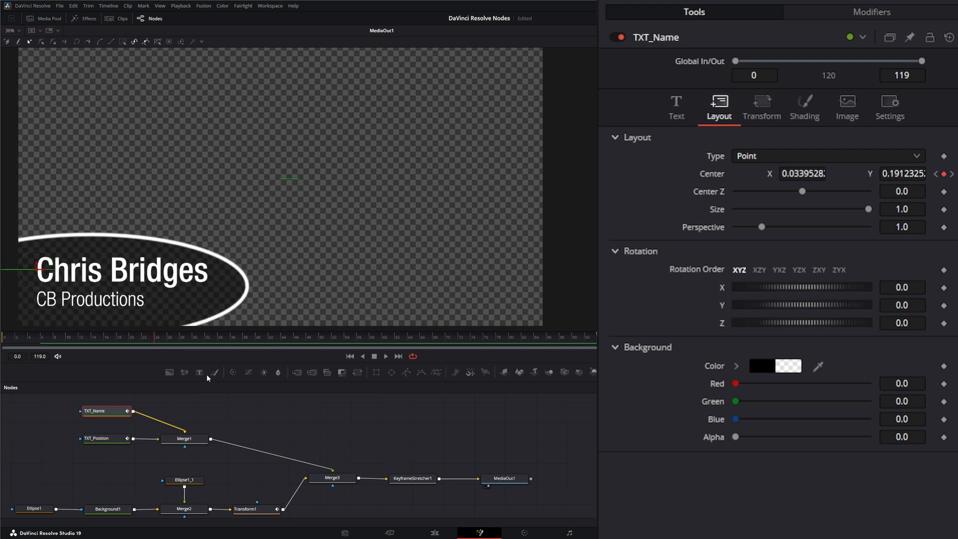
{"action": "left_click", "coordinate": [417, 479]}
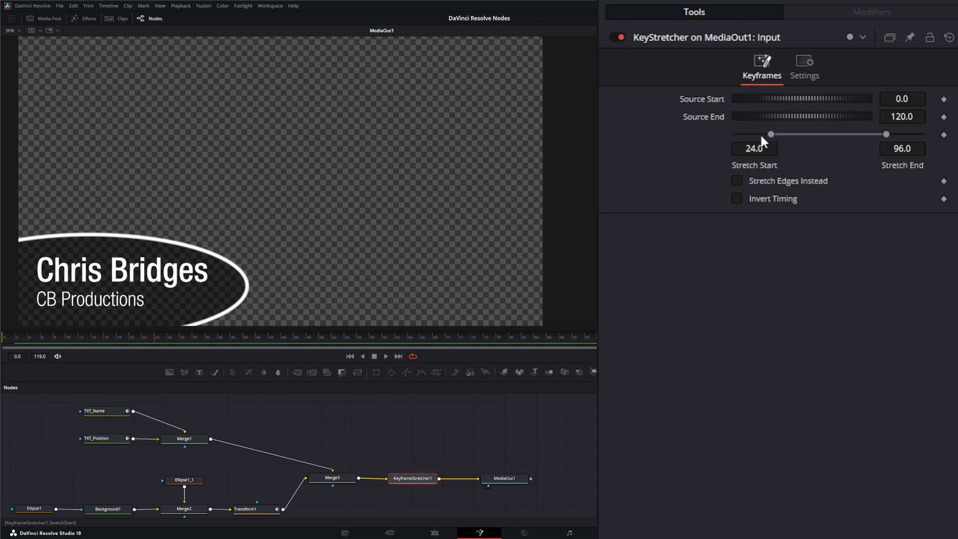
- Set the Keyframe Stretcher's Stretch Start to 25 and Stretch End to 93, checking the name text's keyframes
{"action": "left_click_drag", "start_coordinate": [771, 135], "coordinate": [730, 136]}
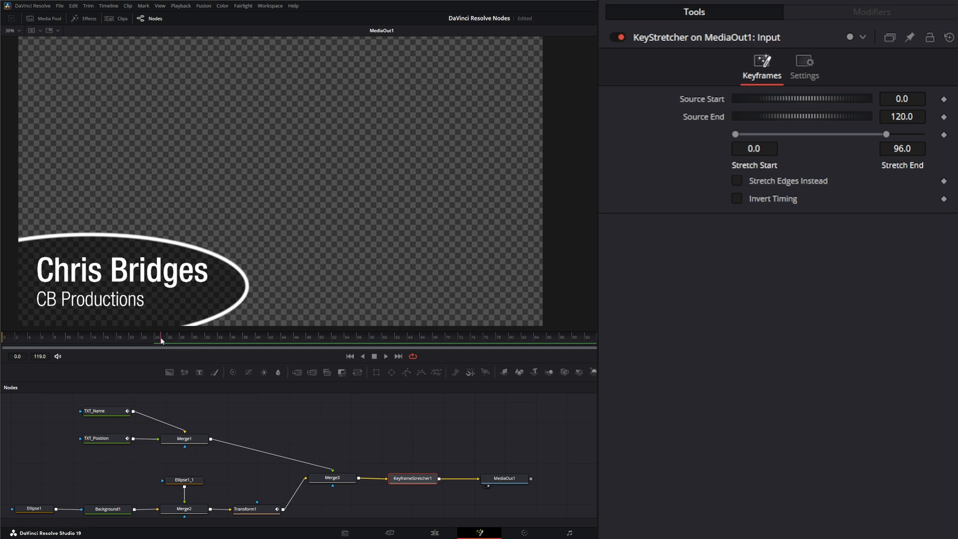
{"action": "double_click", "coordinate": [753, 148]}
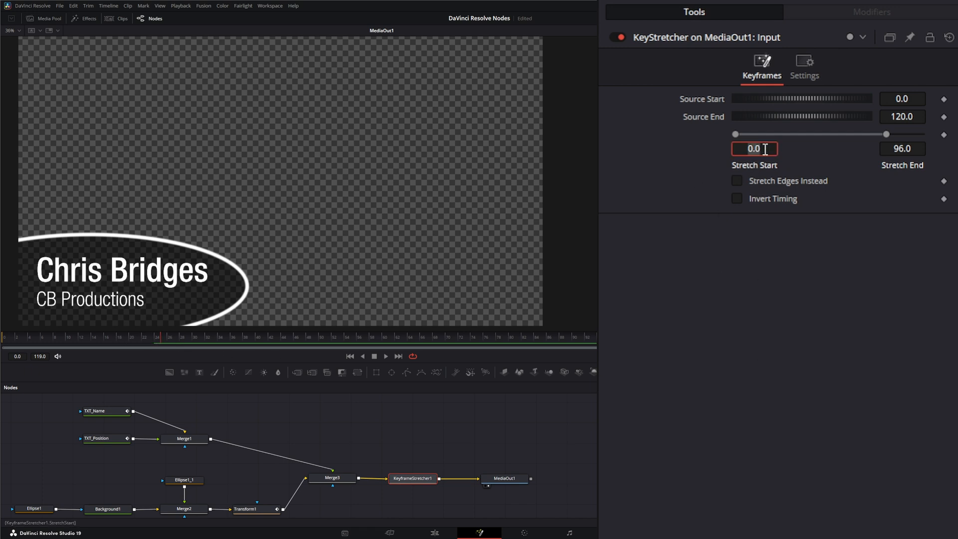
{"action": "double_click", "coordinate": [764, 150]}
{"action": "key", "text": "BackSpace"}
{"action": "type", "text": "25"}
{"action": "key", "text": "Return"}
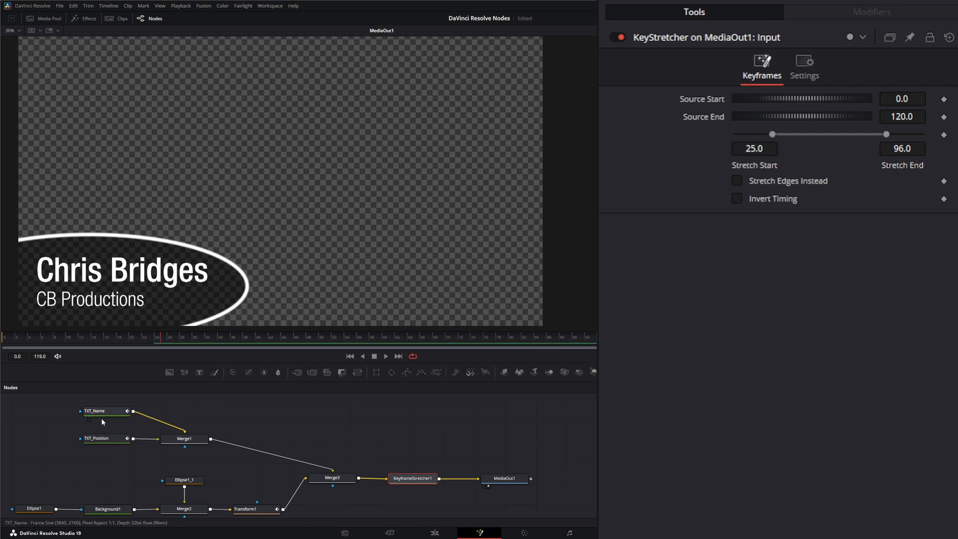
{"action": "left_click", "coordinate": [97, 411]}
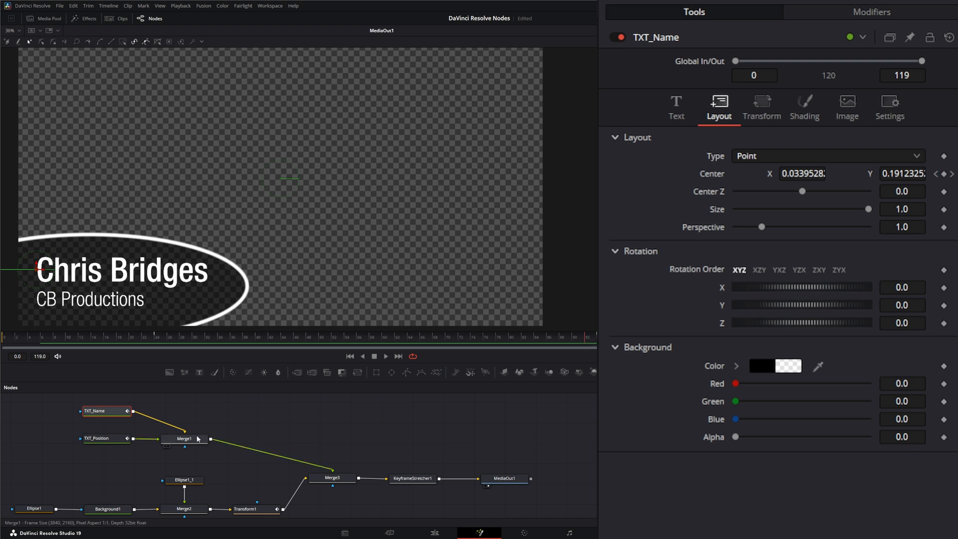
{"action": "left_click", "coordinate": [410, 481]}
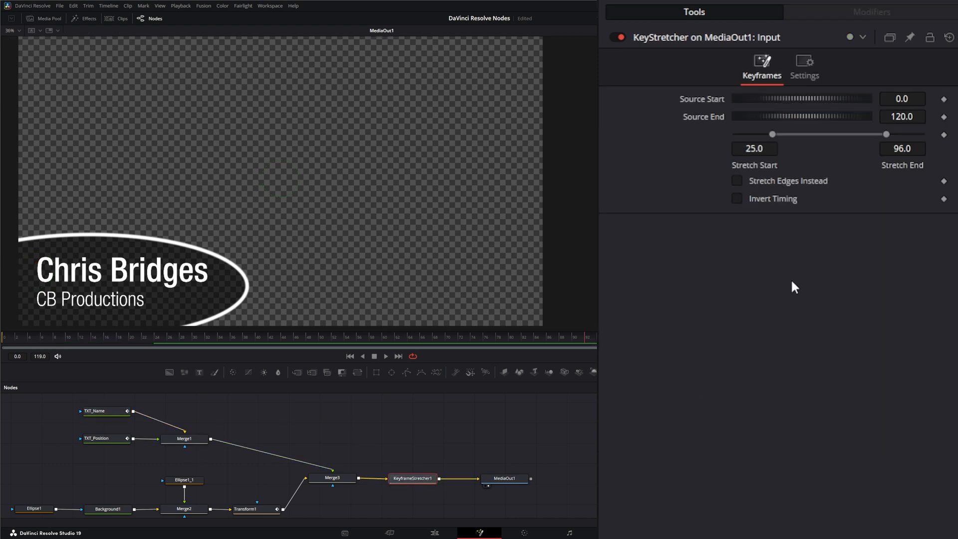
{"action": "left_click", "coordinate": [909, 148]}
{"action": "type", "text": "93"}
{"action": "key", "text": "Return"}
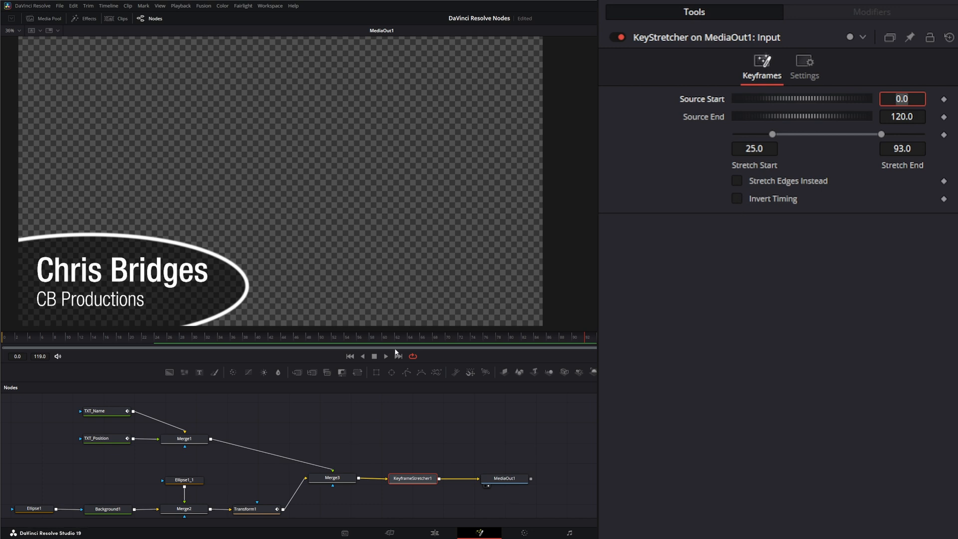
{"action": "left_click", "coordinate": [444, 520]}
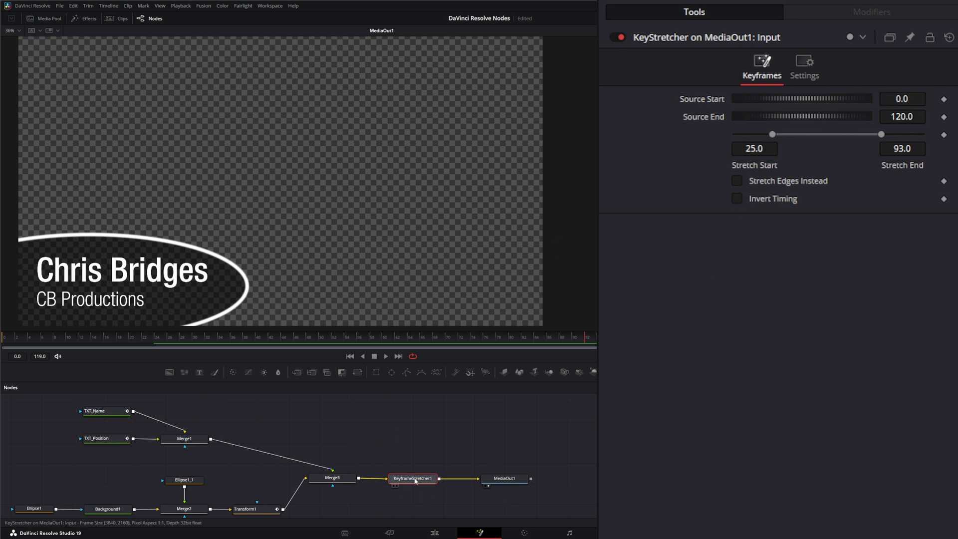
- Extend the title clip to the end of the footage and play back from the start to check it
{"action": "left_click", "coordinate": [436, 532]}
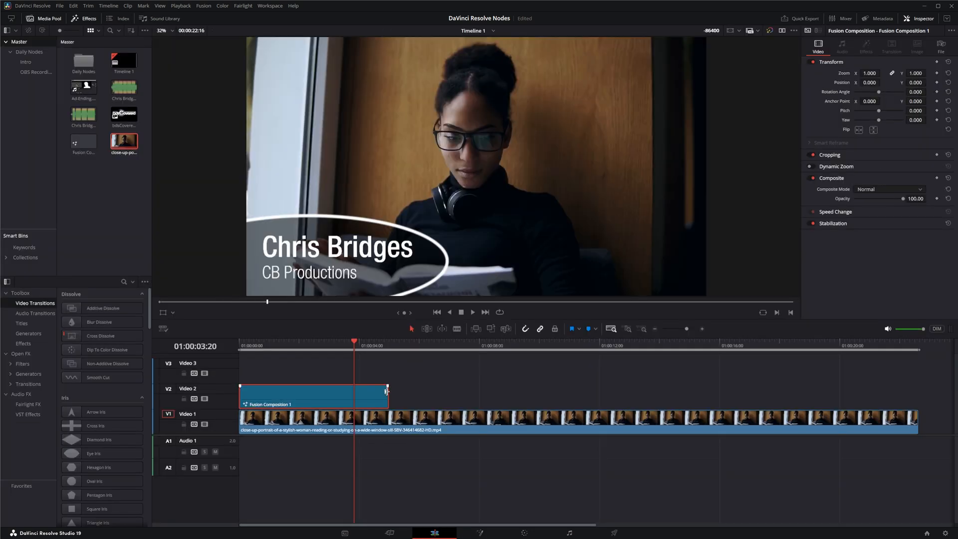
{"action": "left_click_drag", "start_coordinate": [384, 396], "coordinate": [916, 398]}
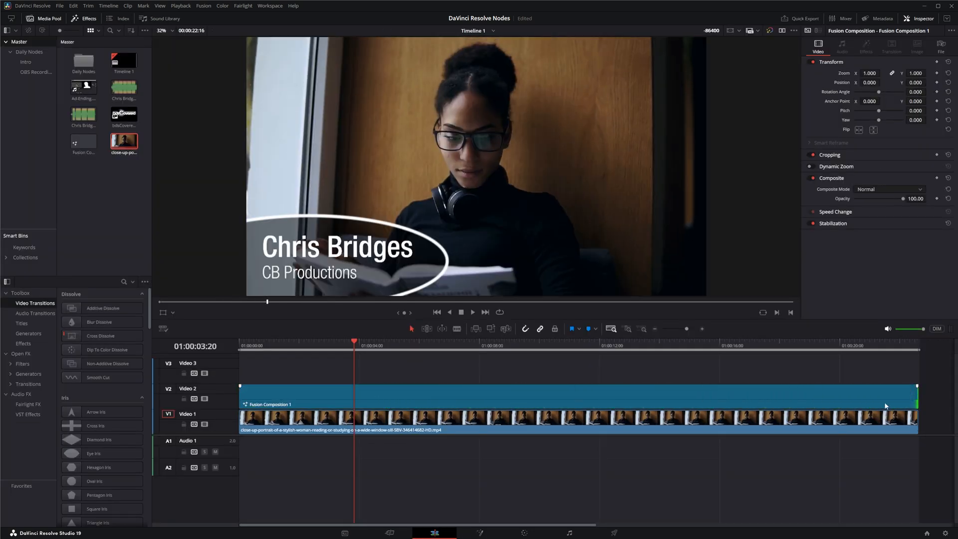
{"action": "mouse_move", "coordinate": [353, 343]}
{"action": "left_mouse_down"}
{"action": "mouse_move", "coordinate": [239, 346]}
{"action": "mouse_move", "coordinate": [919, 355]}
{"action": "mouse_move", "coordinate": [250, 361]}
{"action": "mouse_move", "coordinate": [513, 360]}
{"action": "left_mouse_up"}
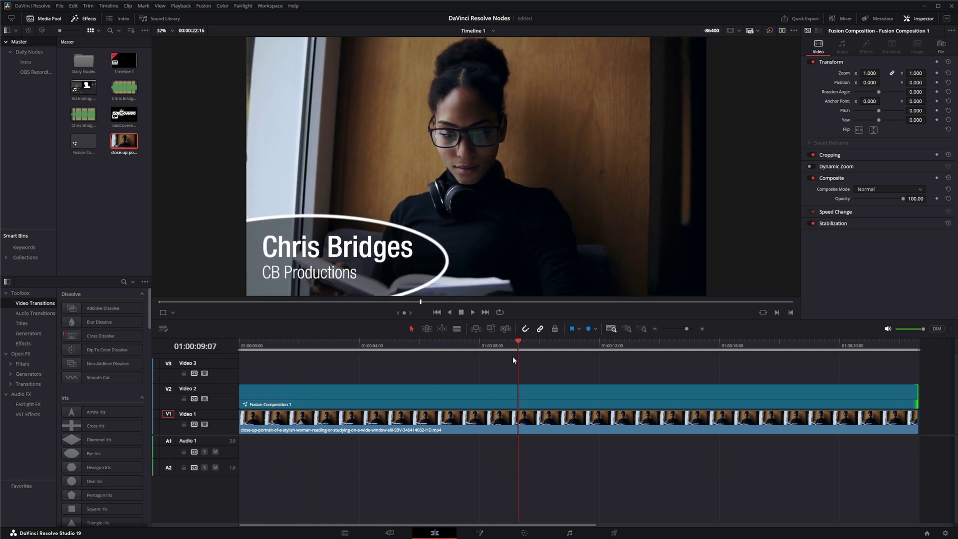
{"action": "left_click", "coordinate": [470, 313]}
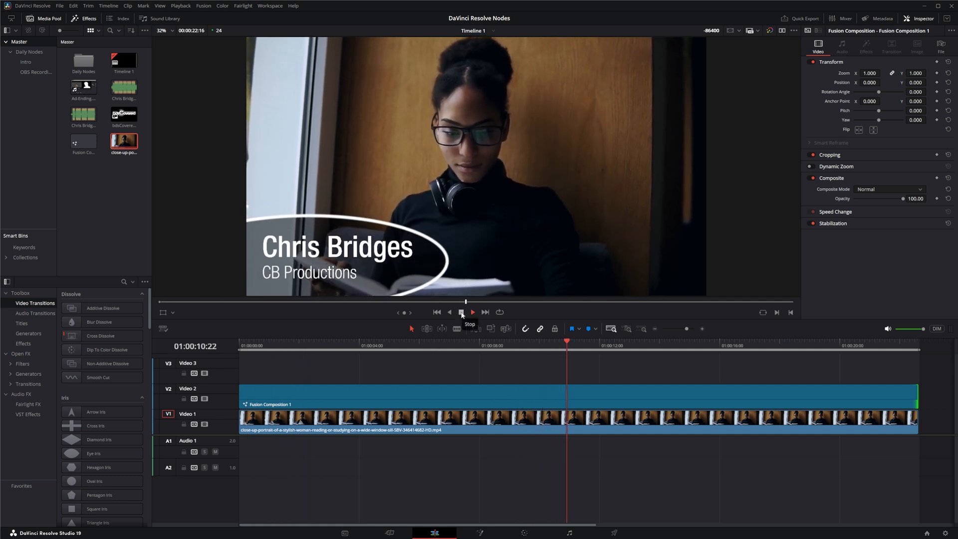
{"action": "left_click", "coordinate": [461, 312]}
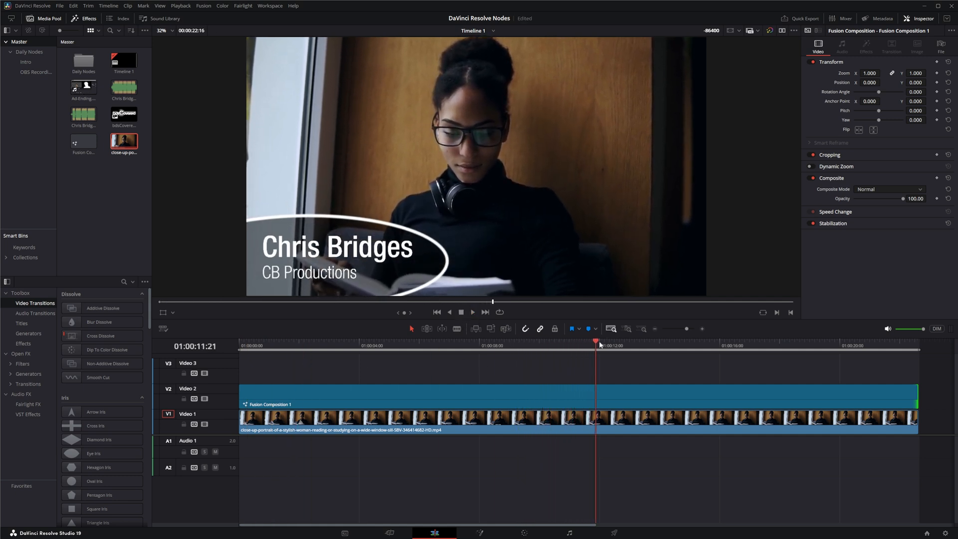
{"action": "left_click_drag", "start_coordinate": [598, 345], "coordinate": [345, 352]}
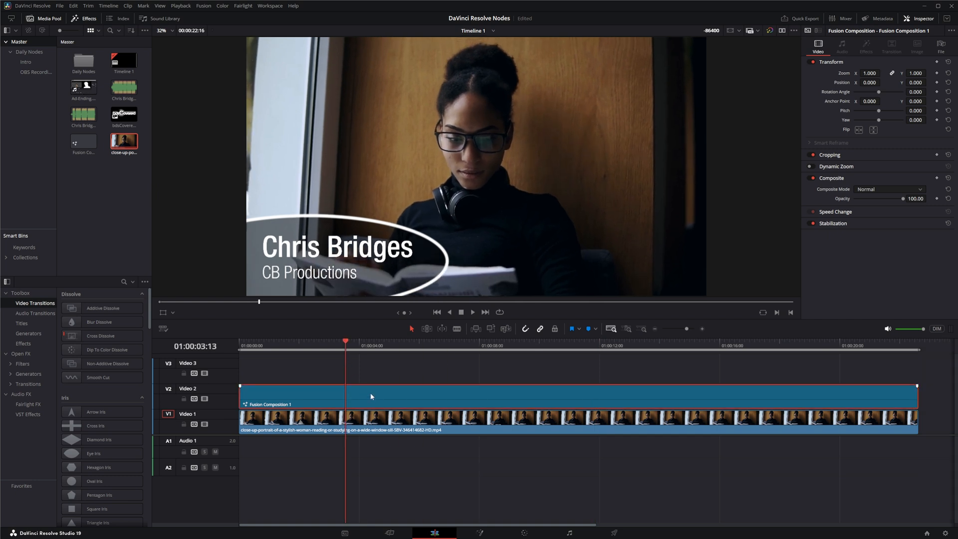
- Change the title clip's duration with Ctrl+D, shorten it on Video 2 and scrub near the start
{"action": "key", "text": "ctrl+d"}
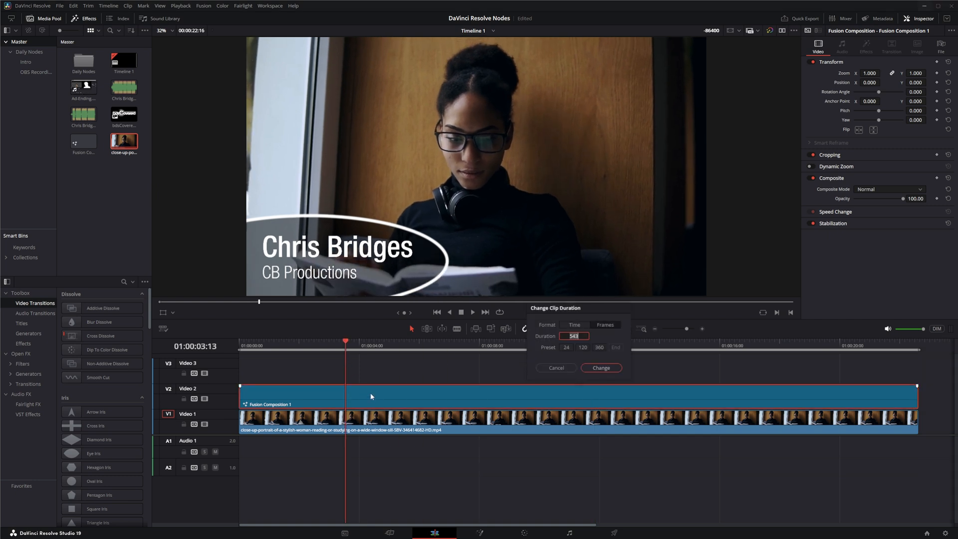
{"action": "key", "text": "Return"}
{"action": "left_click_drag", "start_coordinate": [346, 346], "coordinate": [304, 359]}
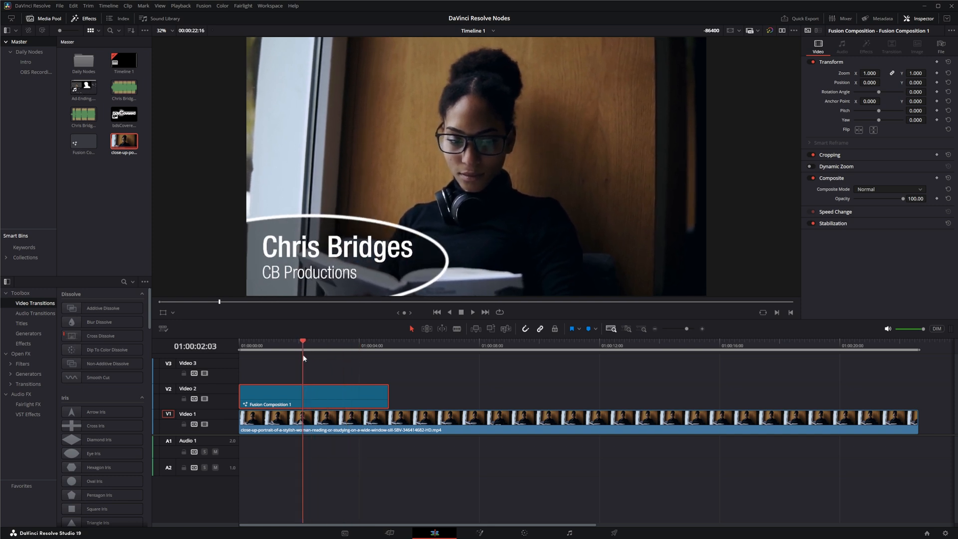
{"action": "left_click_drag", "start_coordinate": [387, 397], "coordinate": [328, 397]}
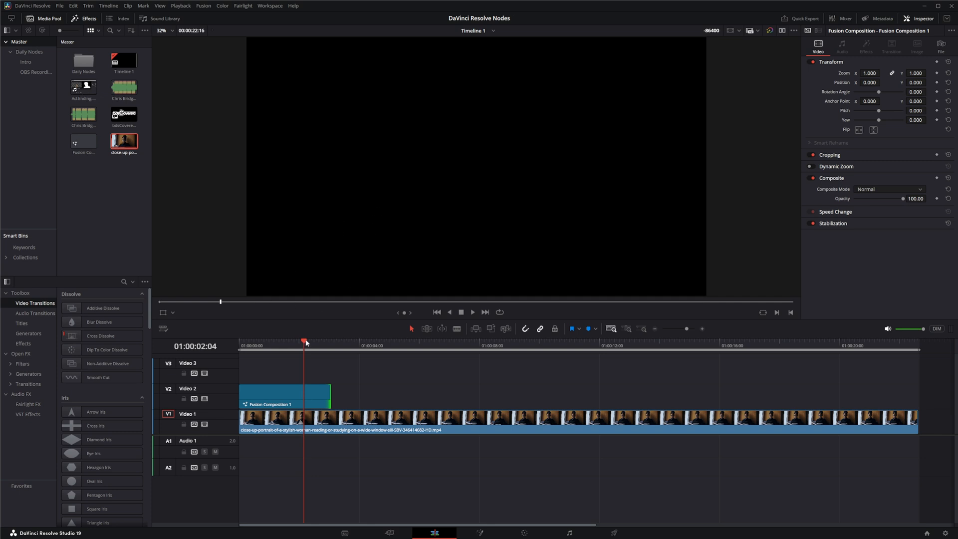
{"action": "left_click_drag", "start_coordinate": [304, 345], "coordinate": [275, 346]}
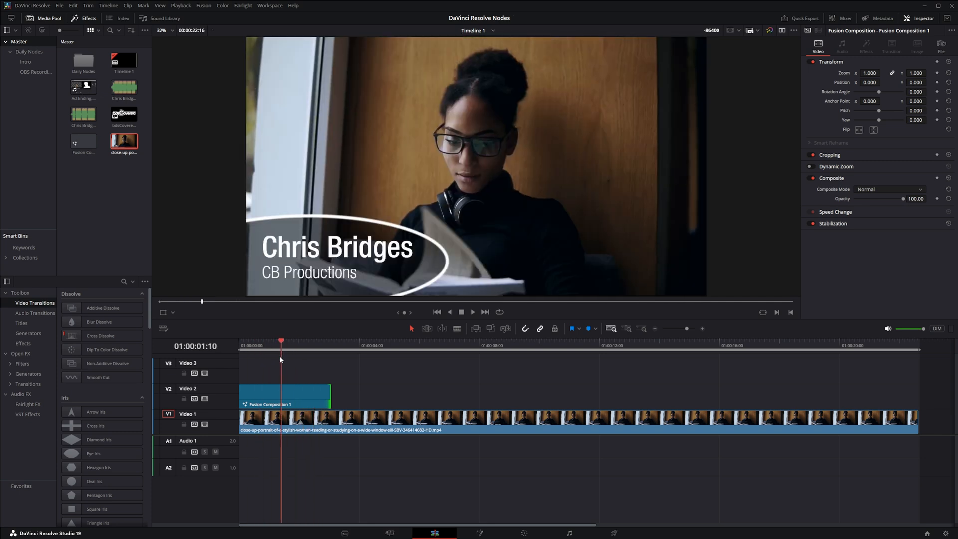
{"action": "mouse_move", "coordinate": [274, 360]}
{"action": "left_mouse_down"}
{"action": "mouse_move", "coordinate": [323, 358]}
{"action": "mouse_move", "coordinate": [282, 370]}
{"action": "left_mouse_up"}
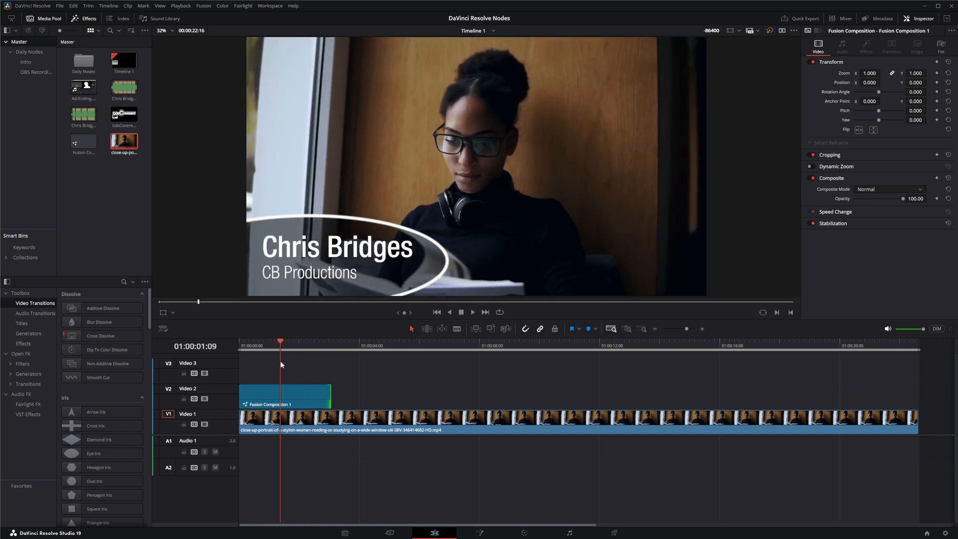
- Trim the title clip's end, then extend it across most of the footage to about sixteen seconds
{"action": "left_click", "coordinate": [295, 392]}
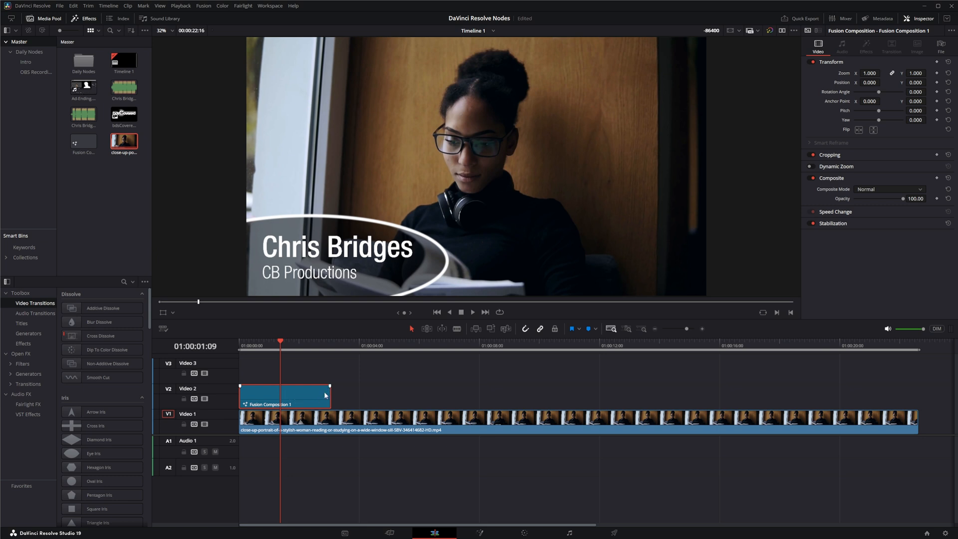
{"action": "mouse_move", "coordinate": [327, 392]}
{"action": "left_mouse_down"}
{"action": "mouse_move", "coordinate": [282, 395]}
{"action": "mouse_move", "coordinate": [332, 394]}
{"action": "left_mouse_up"}
{"action": "left_click_drag", "start_coordinate": [281, 345], "coordinate": [303, 350]}
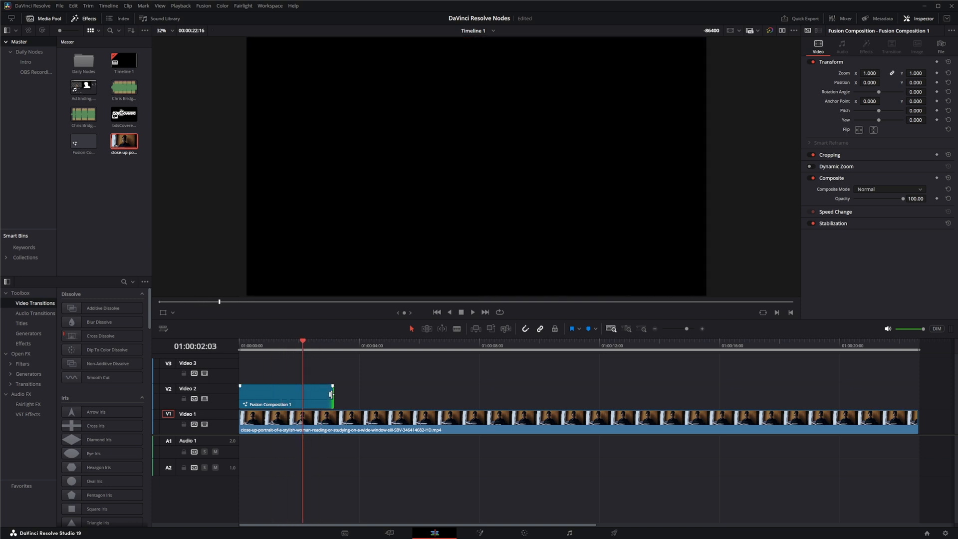
{"action": "left_click_drag", "start_coordinate": [331, 394], "coordinate": [722, 395]}
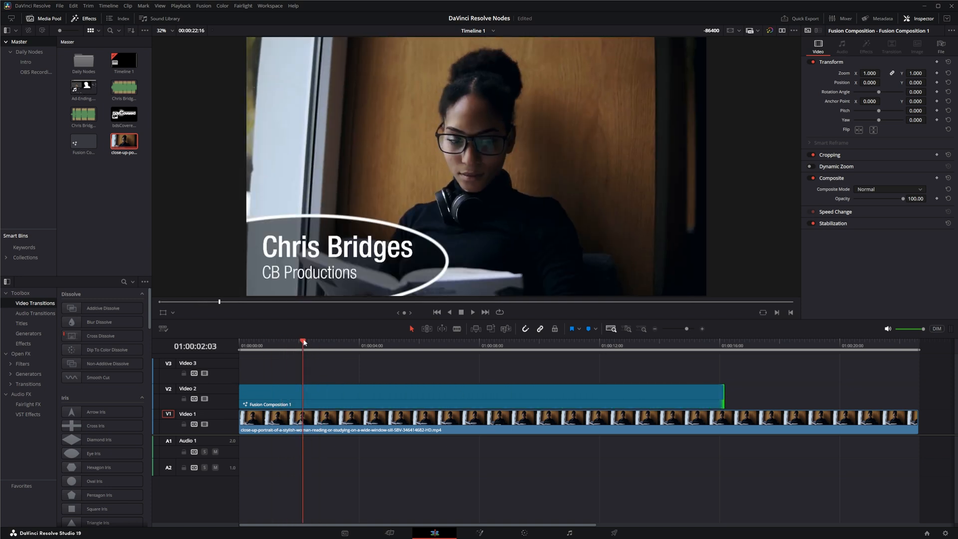
{"action": "mouse_move", "coordinate": [302, 343]}
{"action": "left_mouse_down"}
{"action": "mouse_move", "coordinate": [715, 370]}
{"action": "mouse_move", "coordinate": [416, 374]}
{"action": "left_mouse_up"}
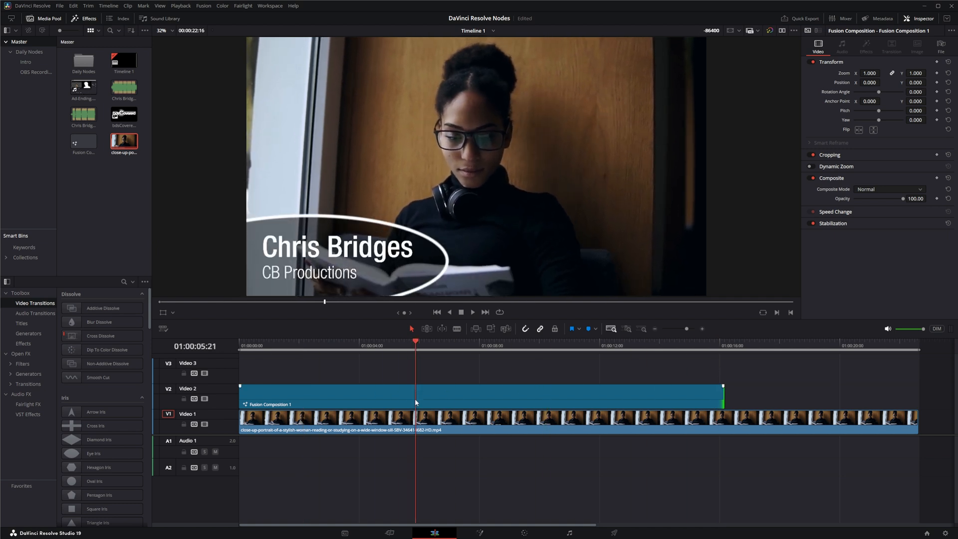
{"action": "left_click", "coordinate": [480, 533]}
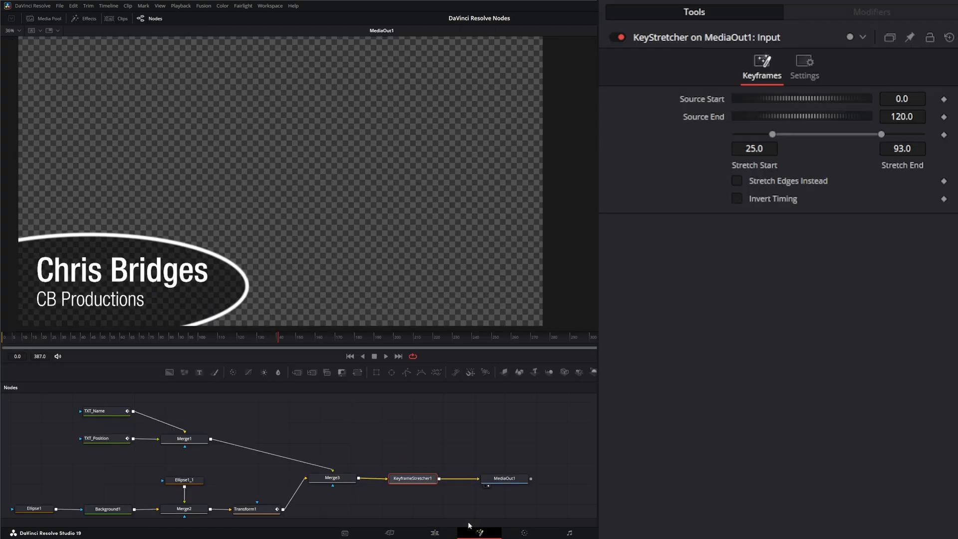
{"action": "left_click", "coordinate": [737, 182]}
{"action": "left_click", "coordinate": [436, 533]}
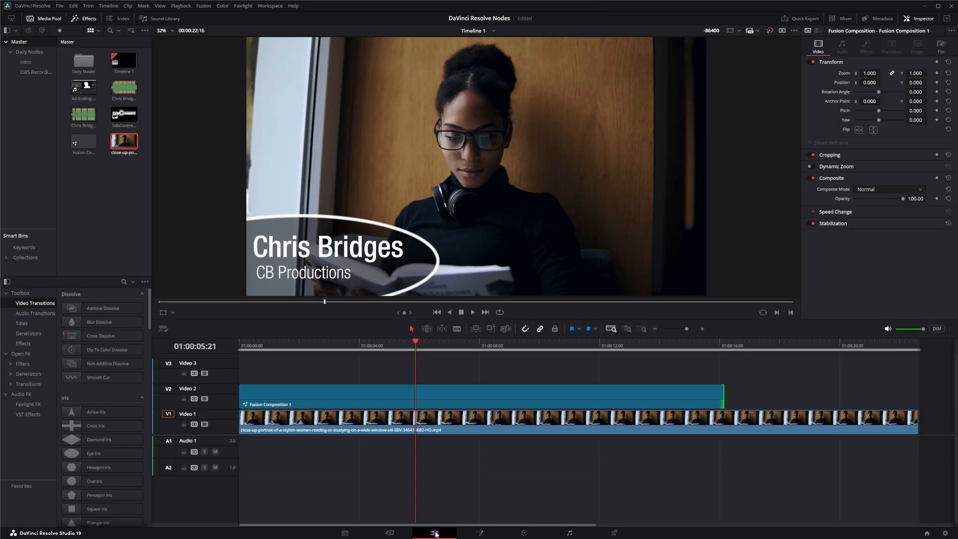
{"action": "left_click_drag", "start_coordinate": [414, 342], "coordinate": [239, 346]}
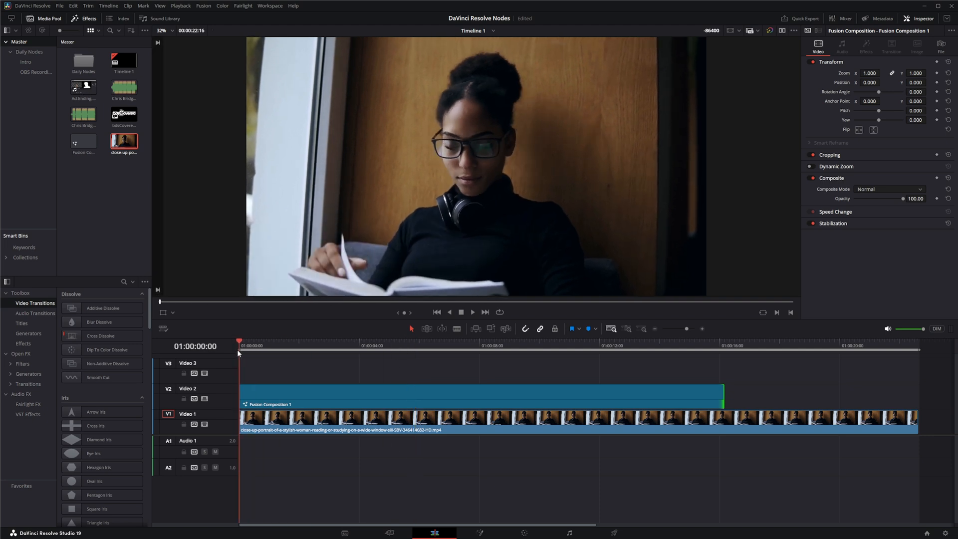
{"action": "key", "text": "space"}
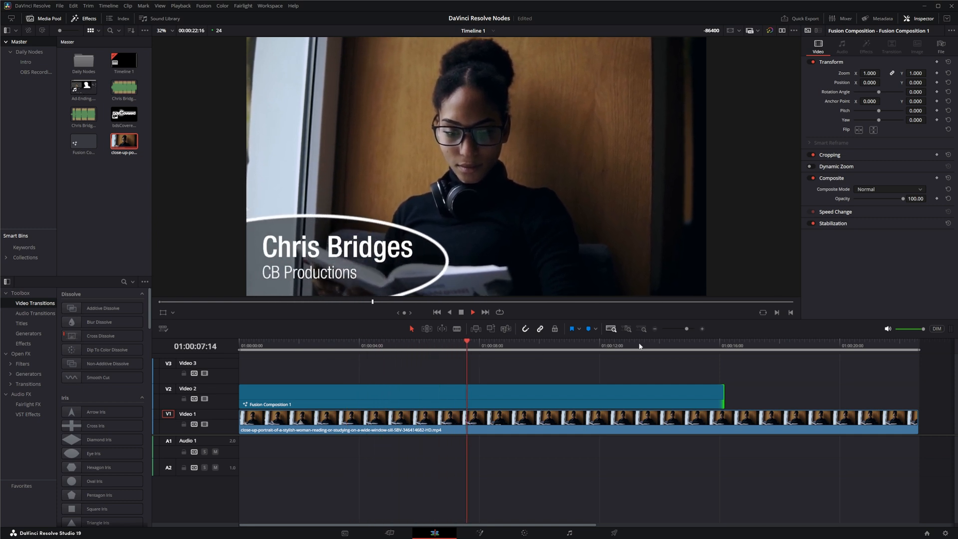
{"action": "left_click", "coordinate": [621, 345]}
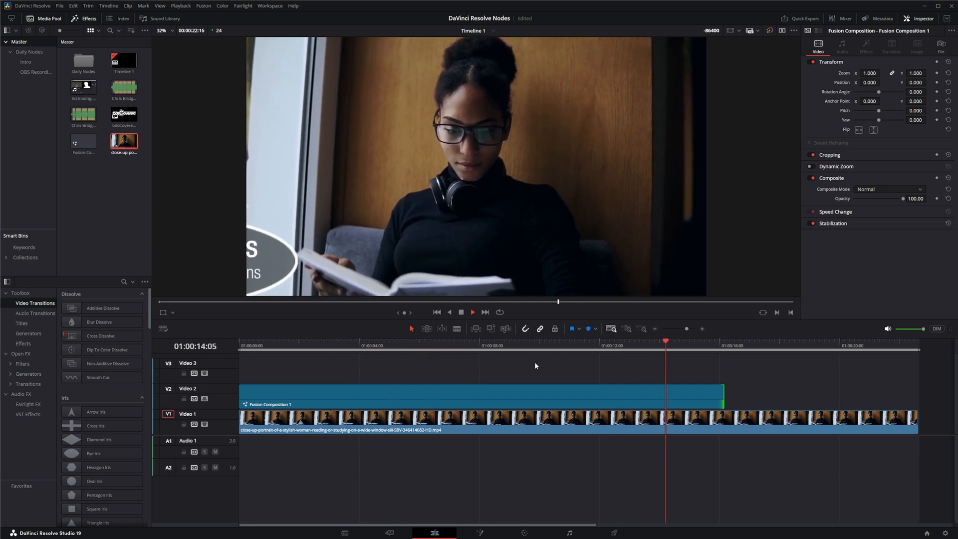
{"action": "key", "text": "space"}
{"action": "left_click", "coordinate": [517, 345]}
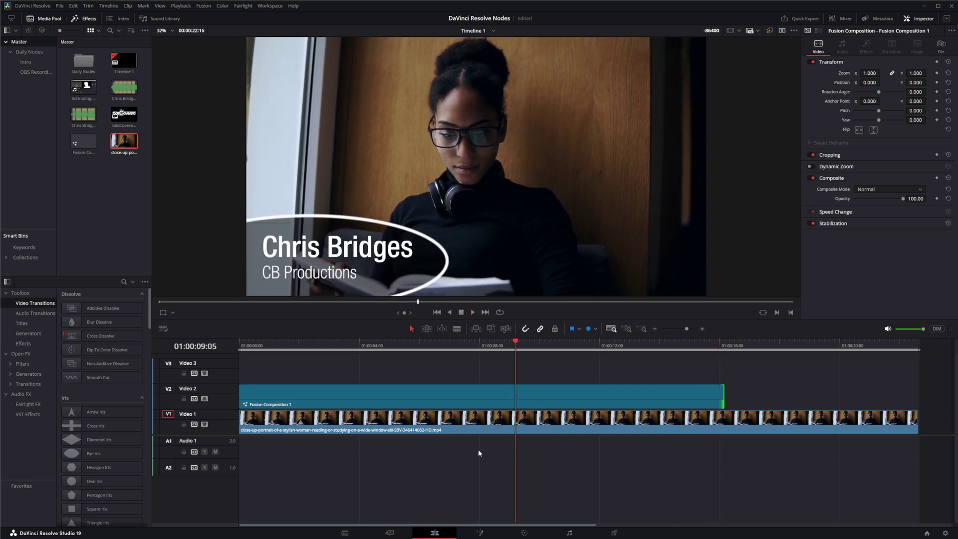
{"action": "left_click", "coordinate": [479, 533]}
{"action": "left_click", "coordinate": [737, 181]}
{"action": "left_click", "coordinate": [434, 532]}
{"action": "left_click", "coordinate": [241, 346]}
{"action": "key", "text": "space"}
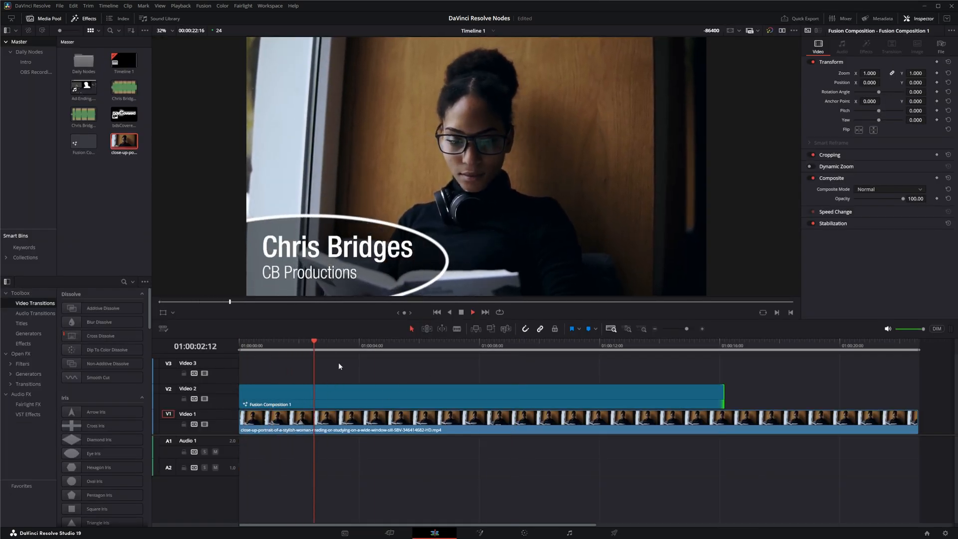
{"action": "key", "text": "shift+5"}
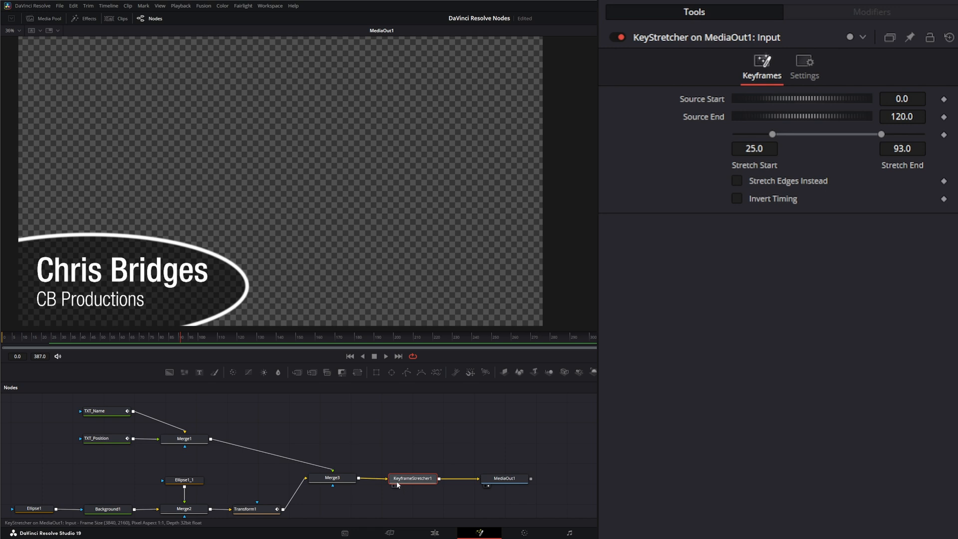
- Move KeyframeStretcher1 into the Merge1→Merge3 link so it retimes only the text
{"action": "left_click_drag", "start_coordinate": [23, 418], "coordinate": [322, 503]}
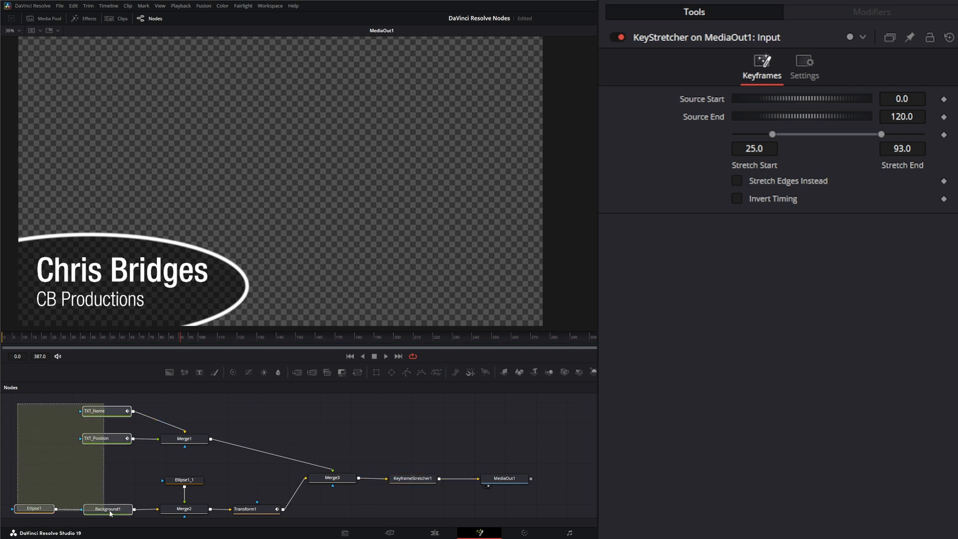
{"action": "left_click", "coordinate": [323, 492]}
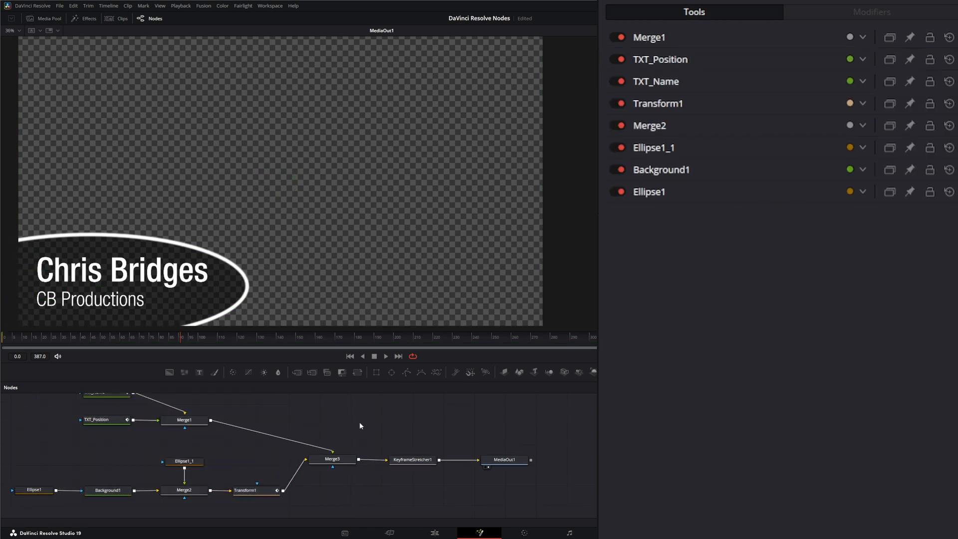
{"action": "left_click_drag", "start_coordinate": [359, 421], "coordinate": [393, 440]}
{"action": "mouse_move", "coordinate": [447, 480]}
{"action": "left_mouse_down"}
{"action": "mouse_move", "coordinate": [441, 453]}
{"action": "mouse_move", "coordinate": [425, 446]}
{"action": "mouse_move", "coordinate": [286, 448]}
{"action": "left_mouse_up"}
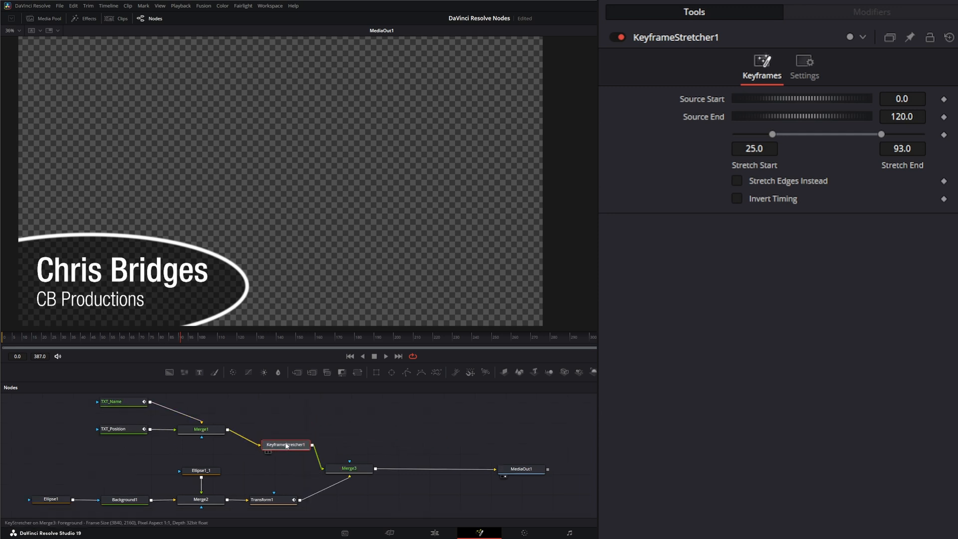
- Play the Edit timeline from the start and jump to around nine seconds to check the title
{"action": "left_click", "coordinate": [436, 533]}
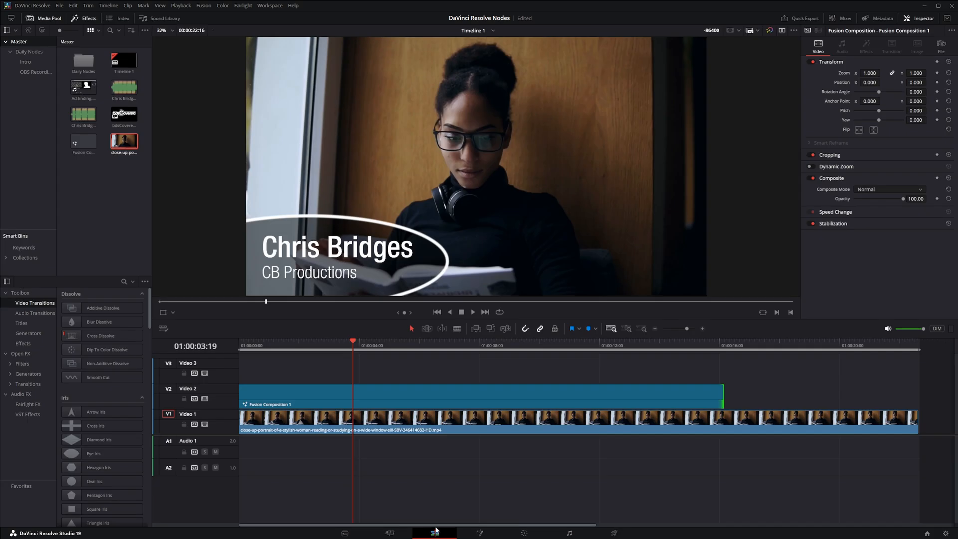
{"action": "left_click_drag", "start_coordinate": [356, 345], "coordinate": [229, 344]}
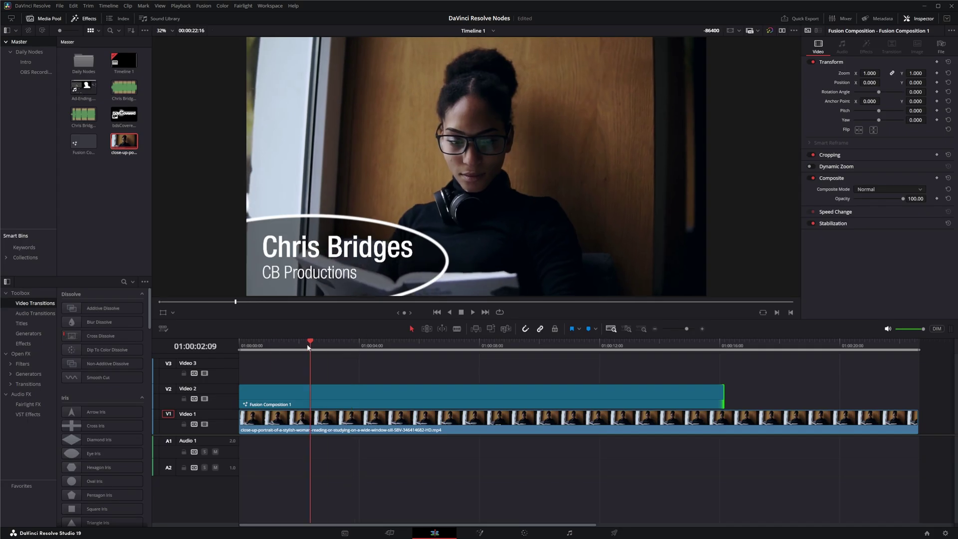
{"action": "left_click", "coordinate": [474, 312]}
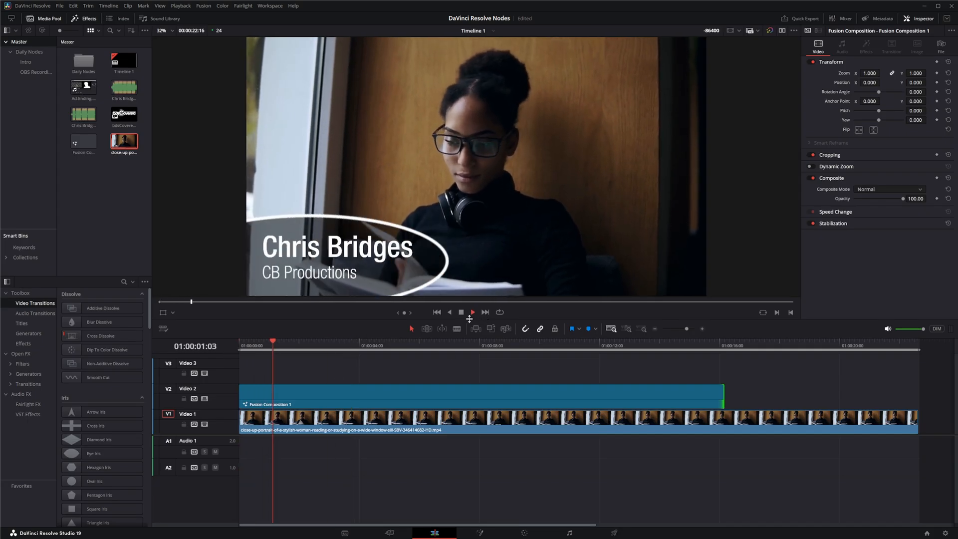
{"action": "mouse_move", "coordinate": [405, 345]}
{"action": "left_mouse_down"}
{"action": "mouse_move", "coordinate": [714, 362]}
{"action": "mouse_move", "coordinate": [516, 361]}
{"action": "left_mouse_up"}
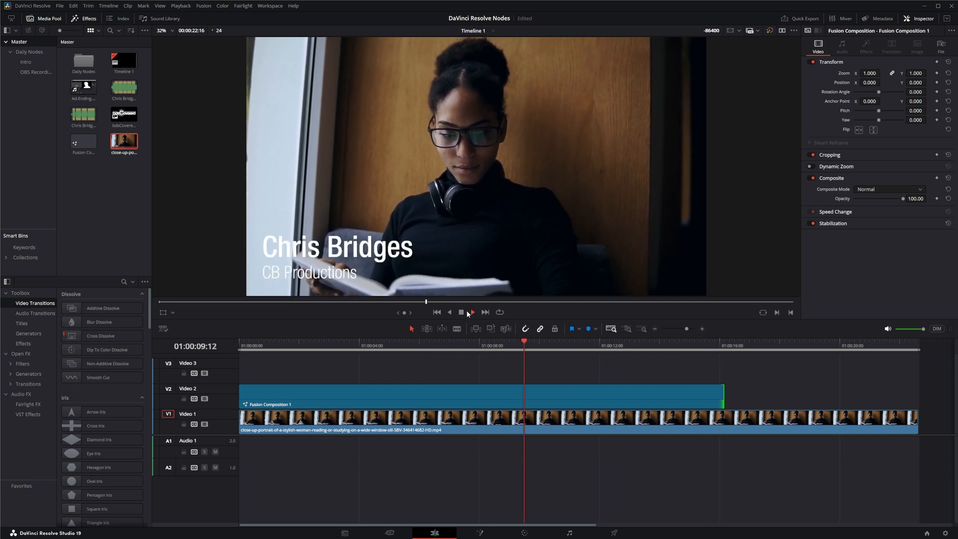
- Put KeyframeStretcher1 back between Merge3 and MediaOut1 so it retimes the whole lower third
{"action": "left_click", "coordinate": [479, 532]}
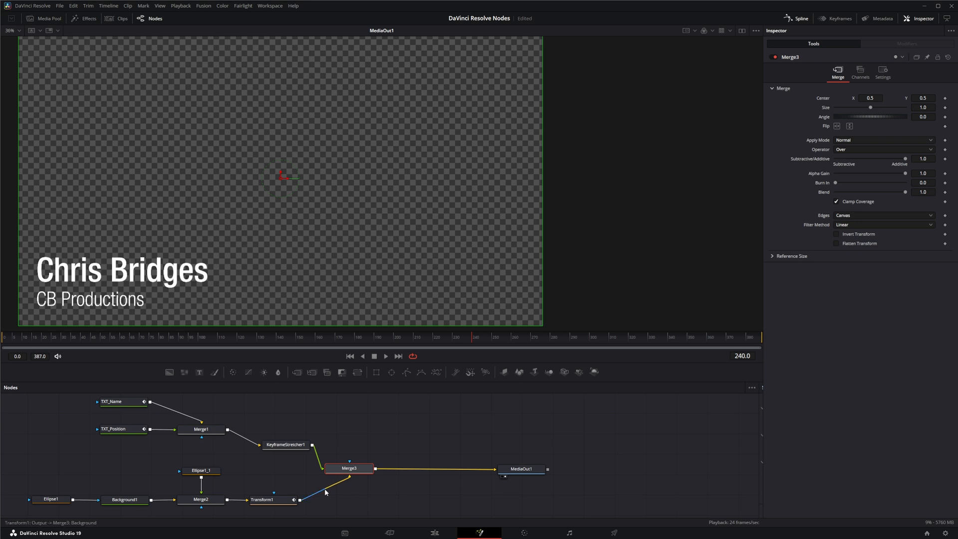
{"action": "left_click", "coordinate": [286, 446]}
{"action": "left_click_drag", "start_coordinate": [286, 445], "coordinate": [442, 469]}
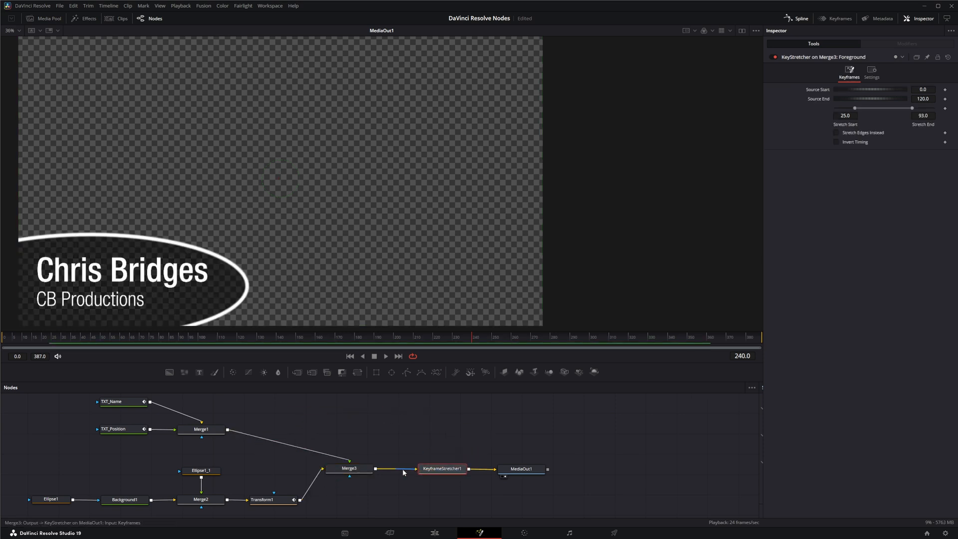
{"action": "left_click", "coordinate": [423, 399]}
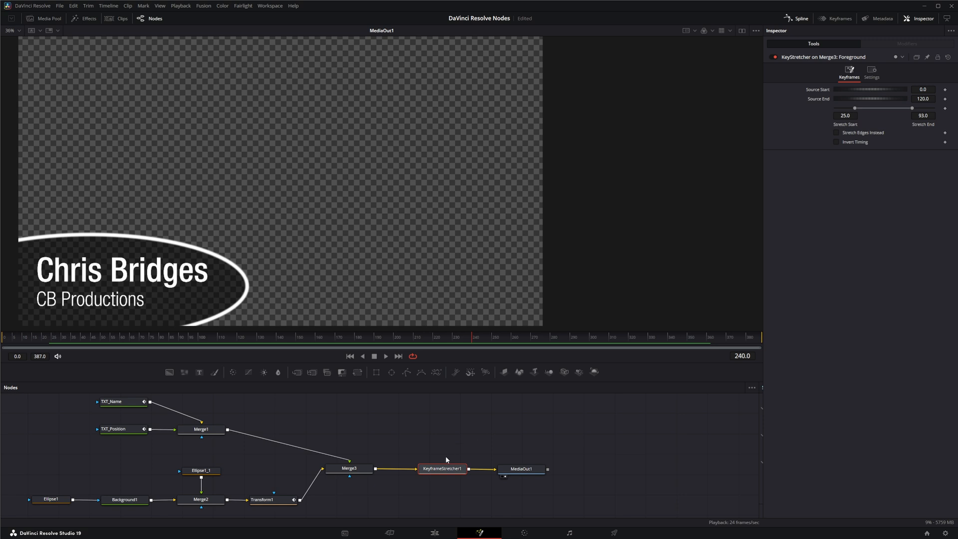